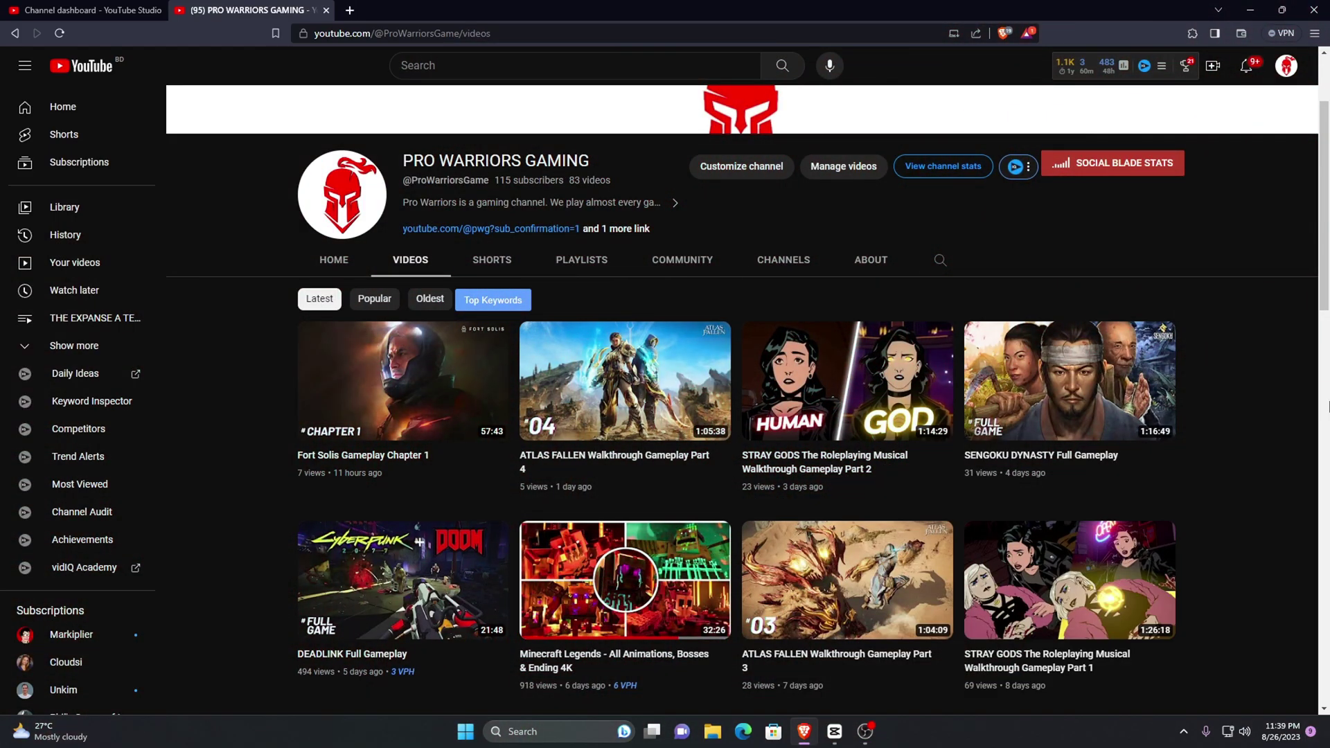
Scroll down the PRO WARRIORS GAMING Videos tab to browse older uploads
scroll(1328, 406, down, 5)
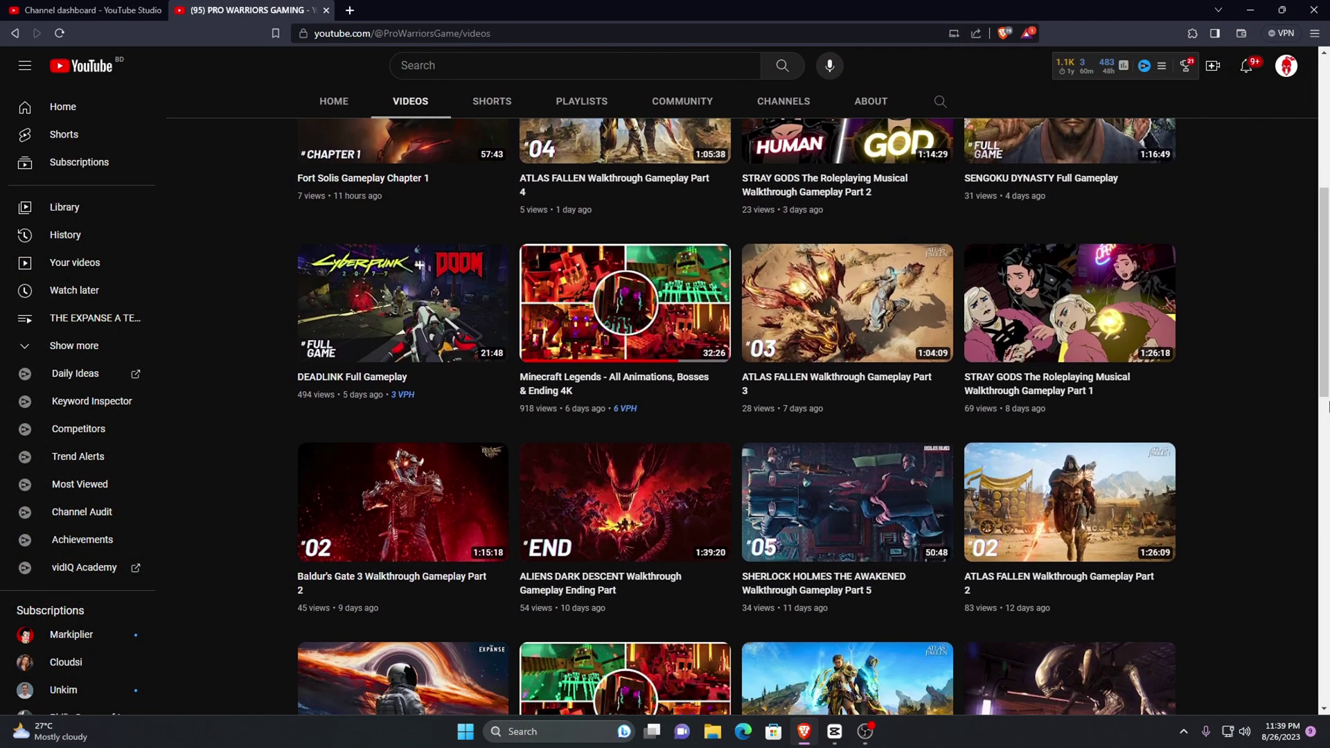
scroll(1328, 406, down, 4)
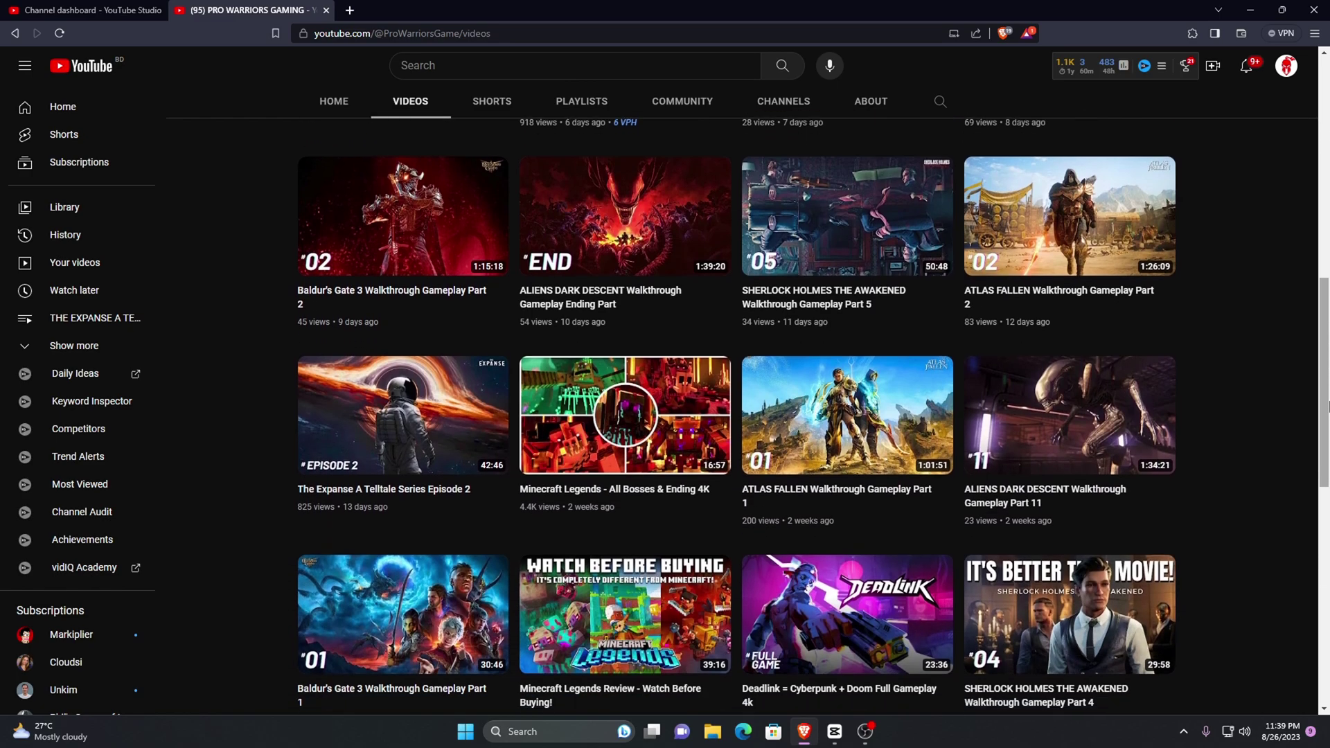
scroll(1328, 407, down, 5)
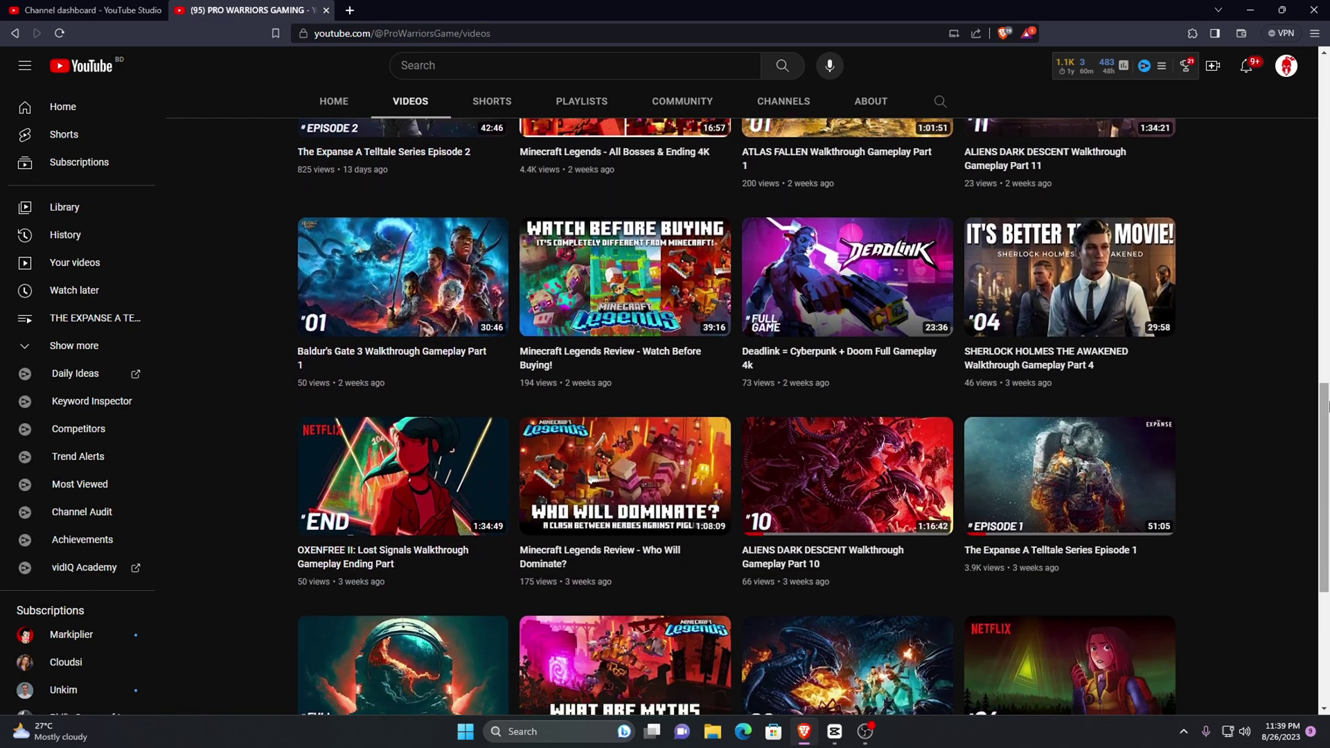
scroll(1328, 406, down, 2)
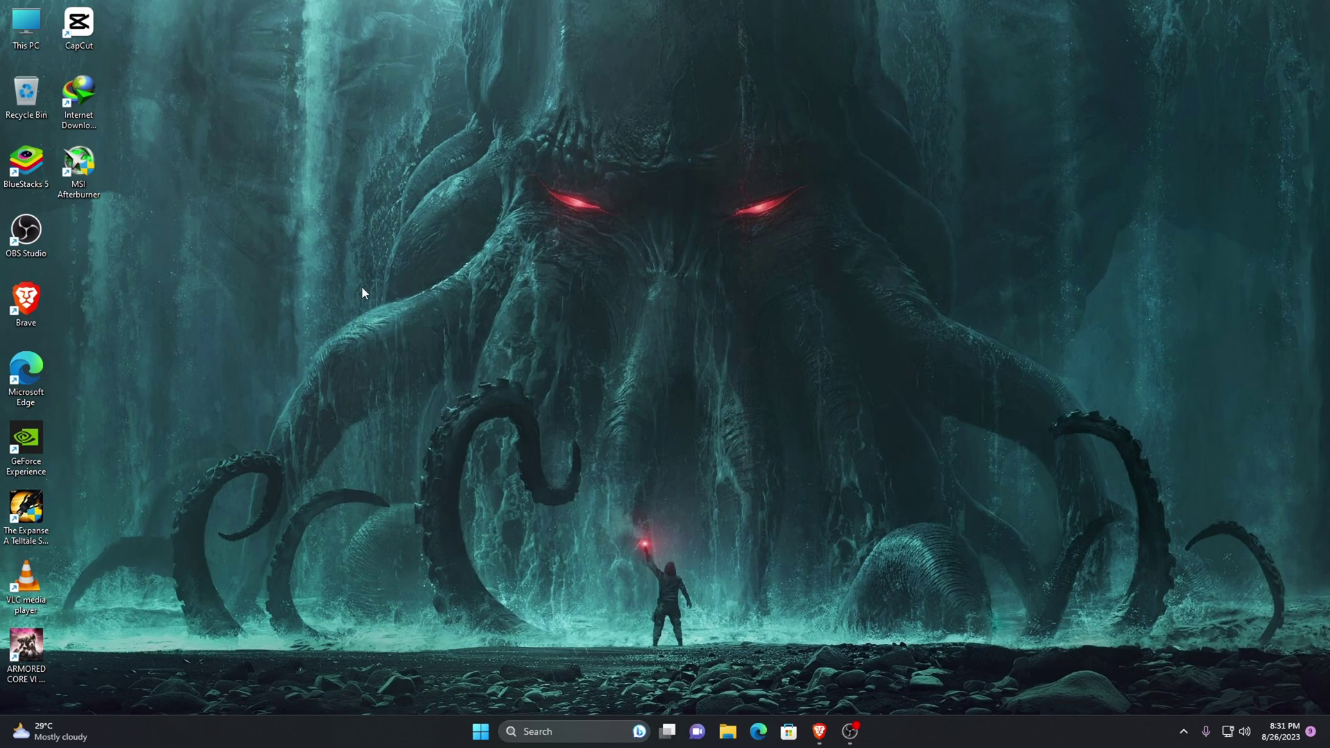
Run OBS Studio as administrator from its desktop shortcut
right_click(38, 234)
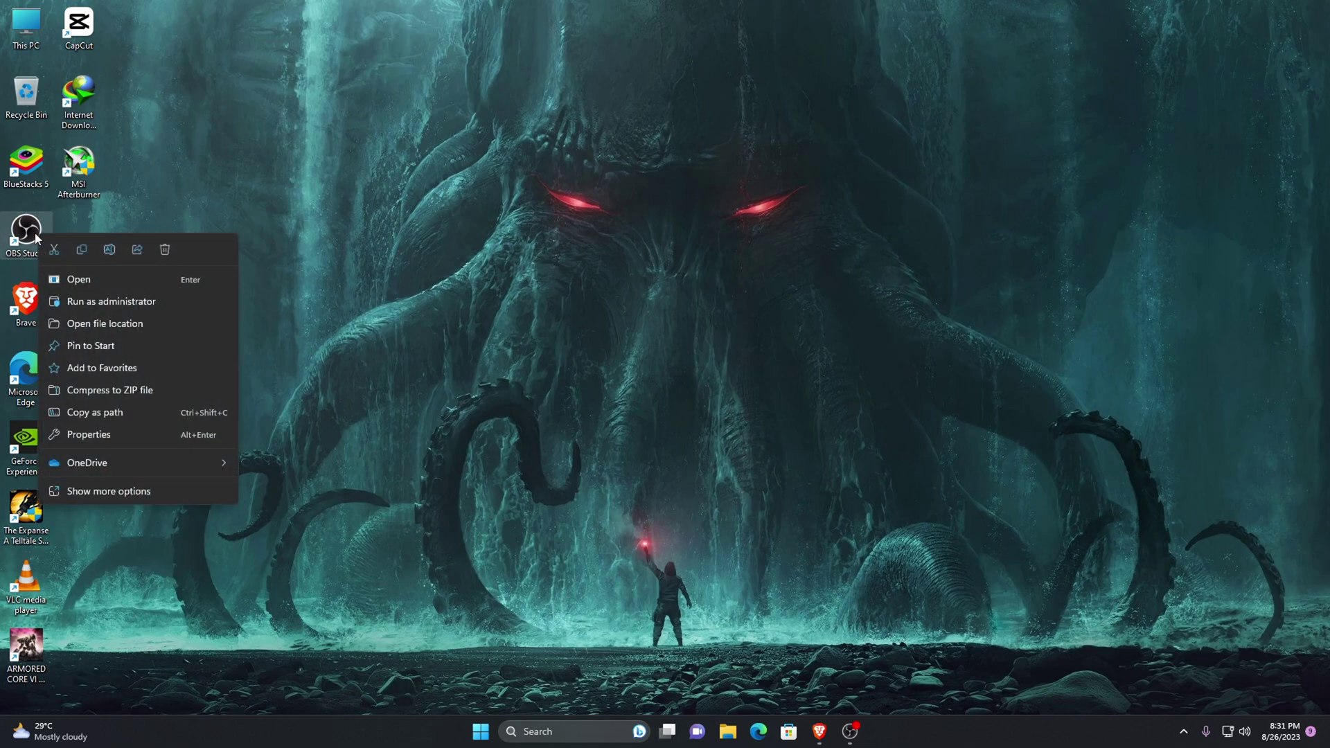
click(144, 305)
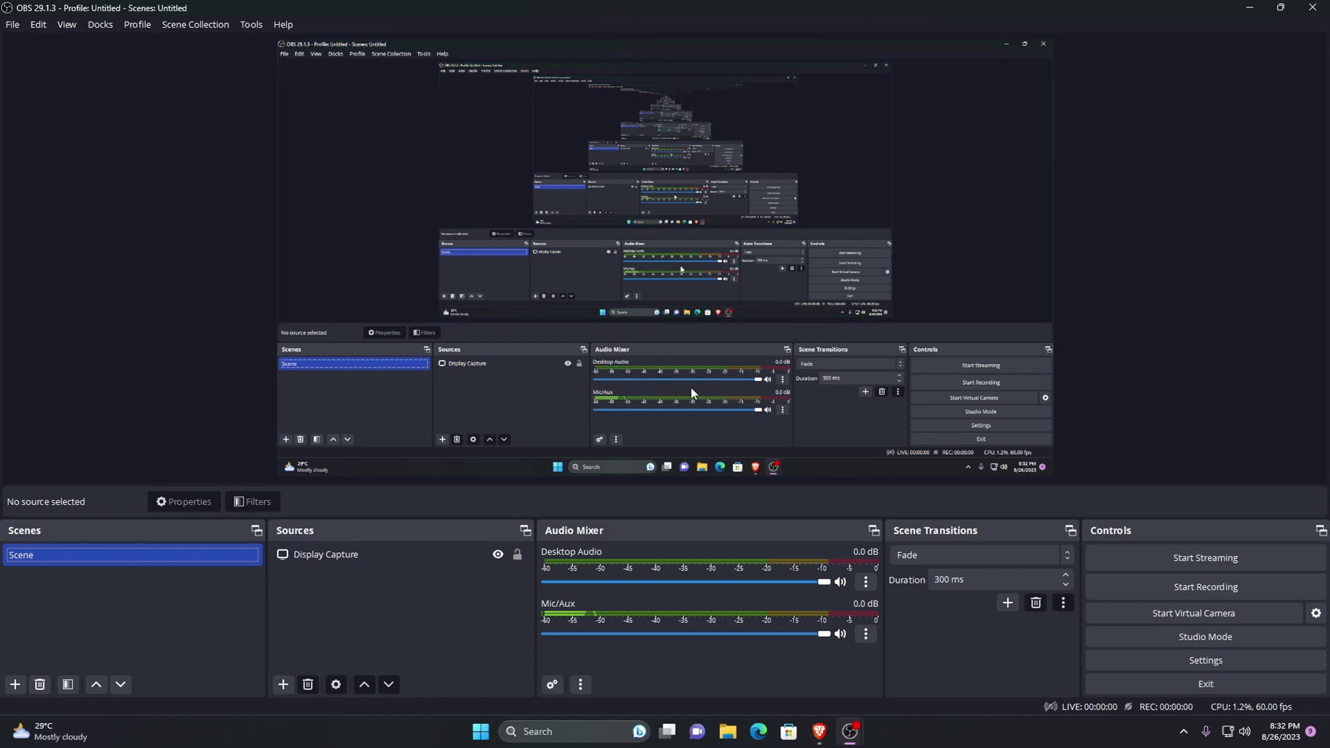
click(283, 24)
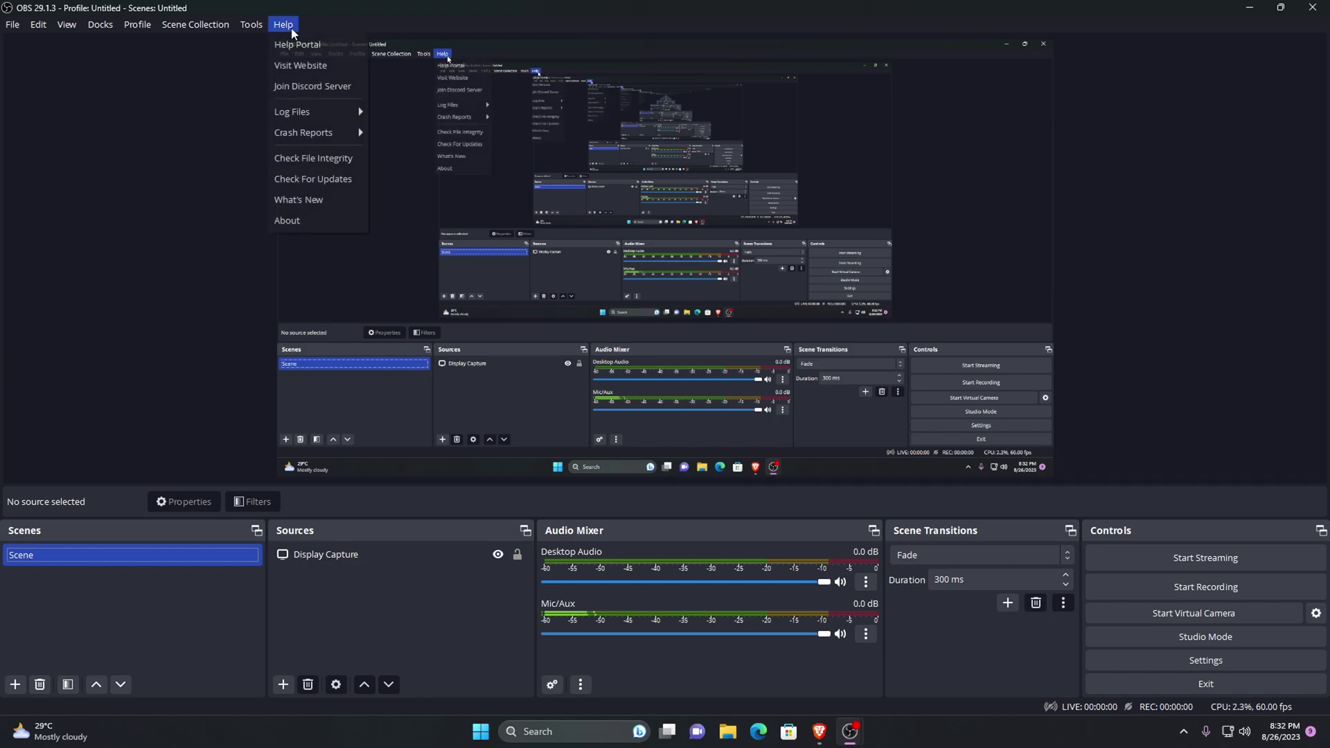
click(348, 181)
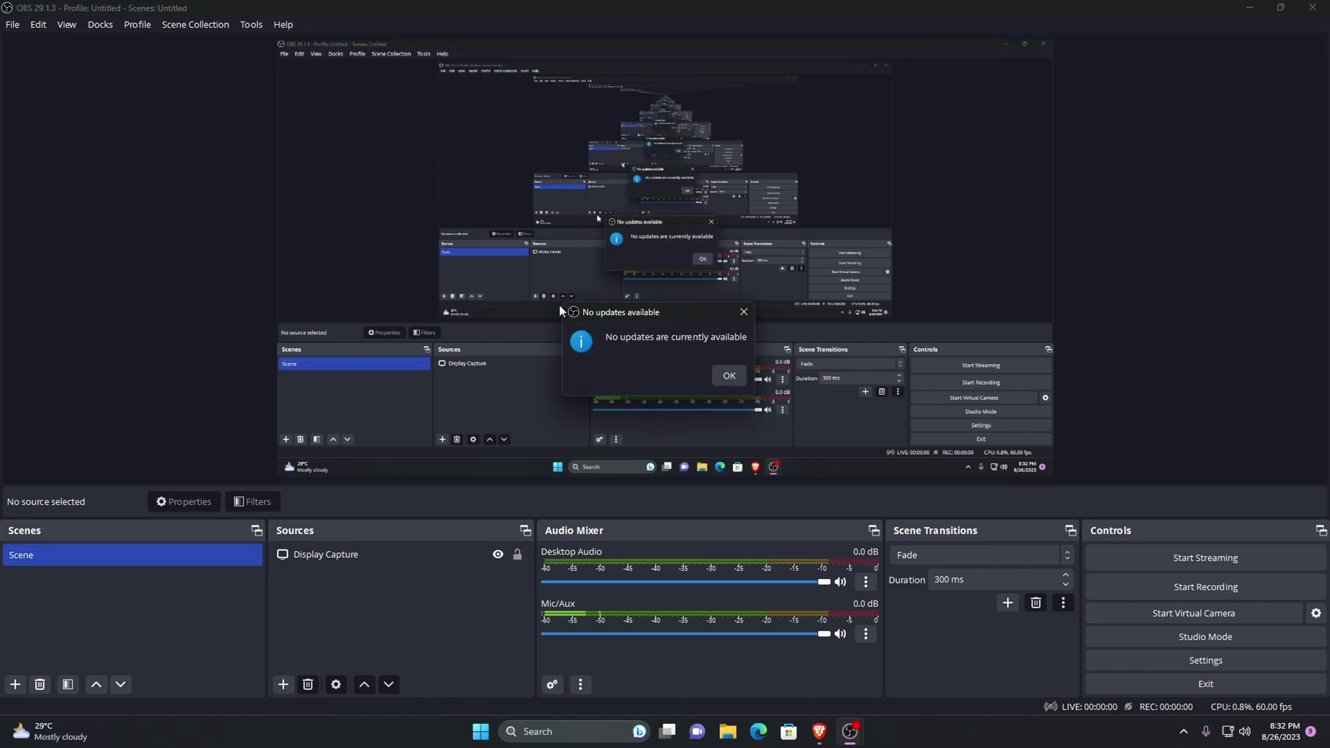
click(724, 371)
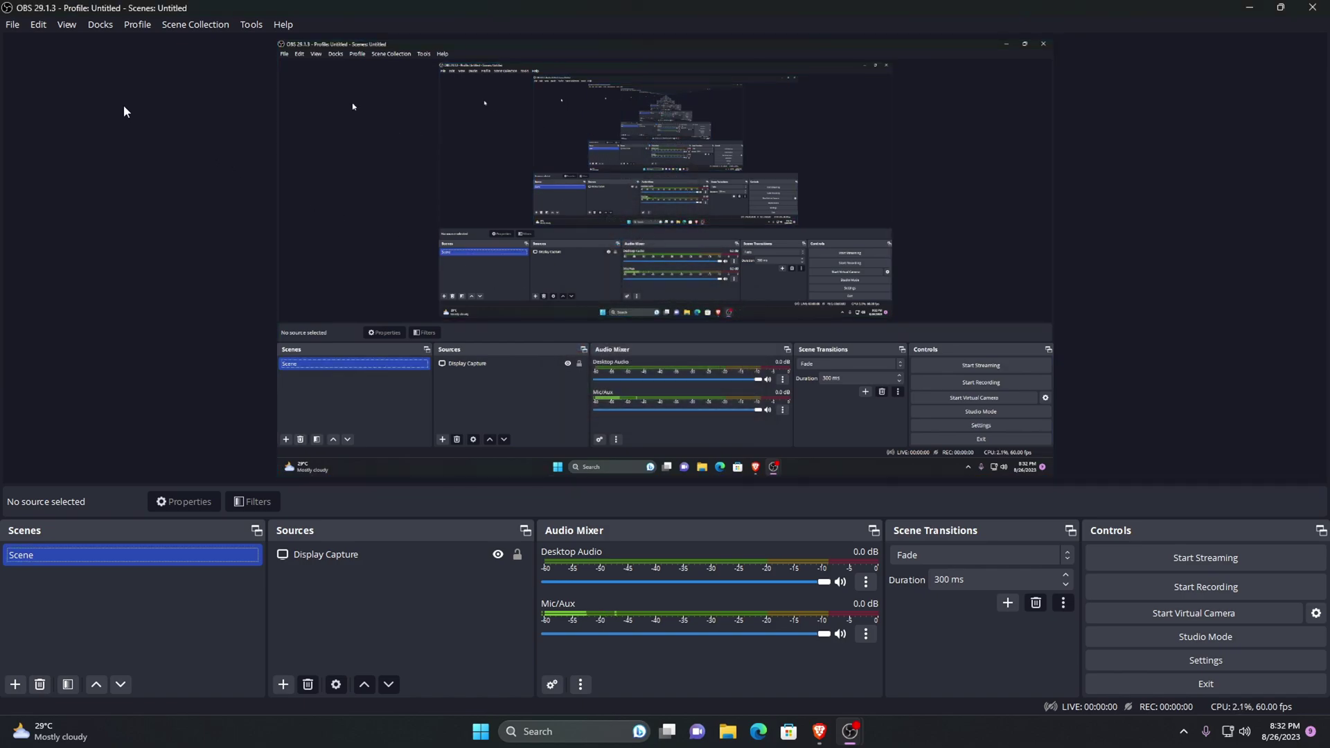
Open OBS Settings on the Video page
click(13, 25)
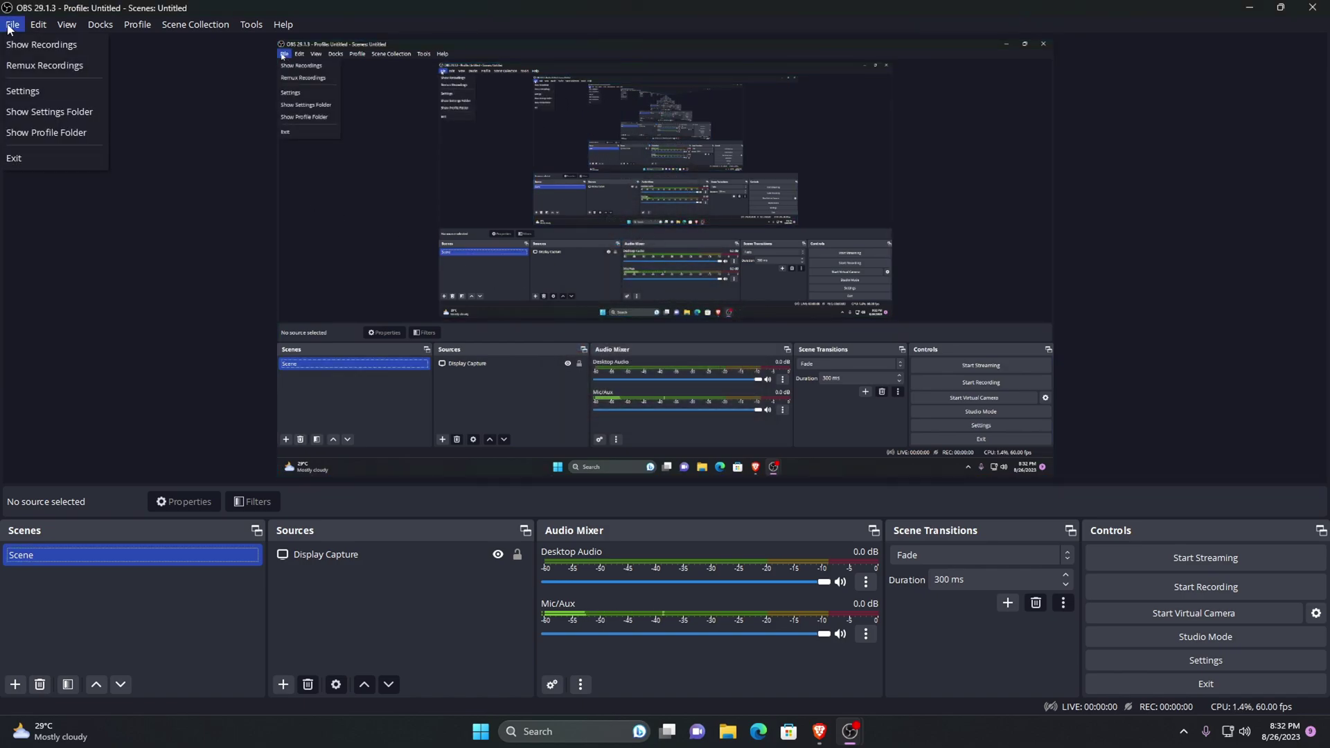
click(35, 91)
click(378, 235)
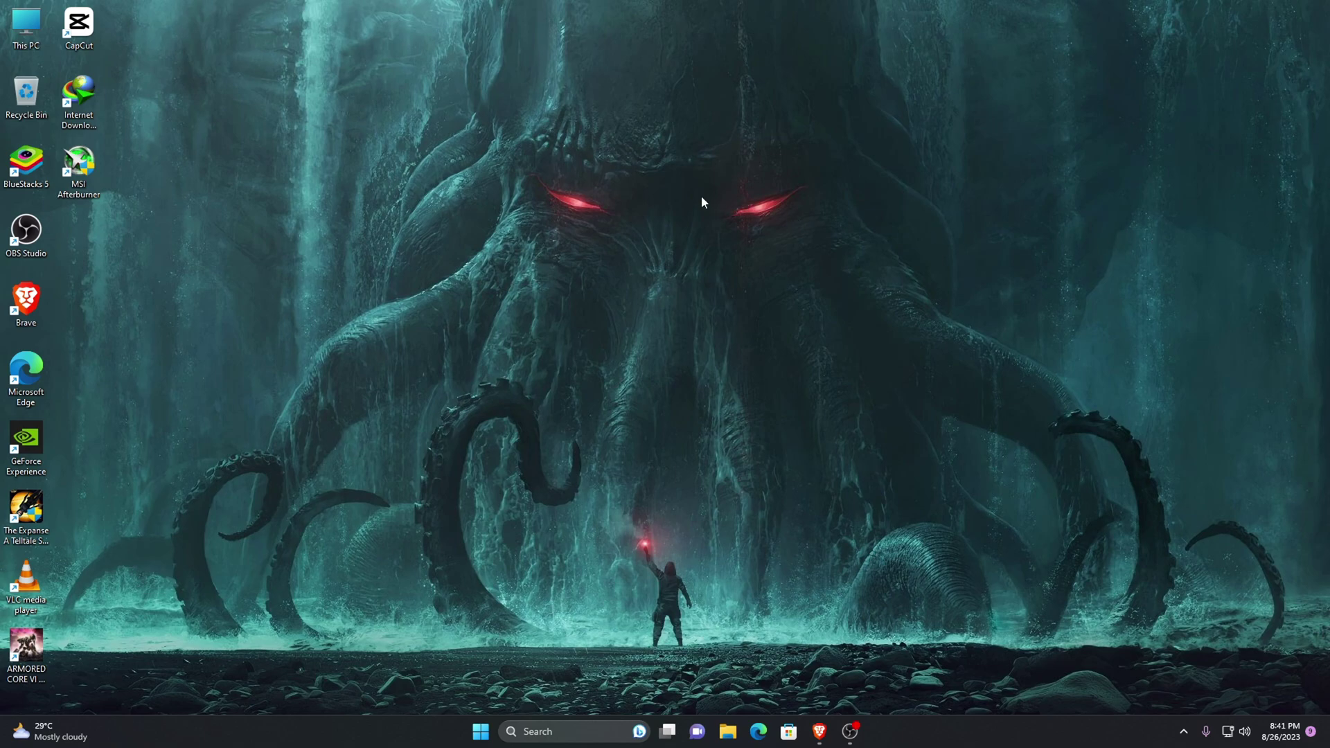
Check in Windows Display settings that the screen resolution is 1920 × 1080
right_click(691, 195)
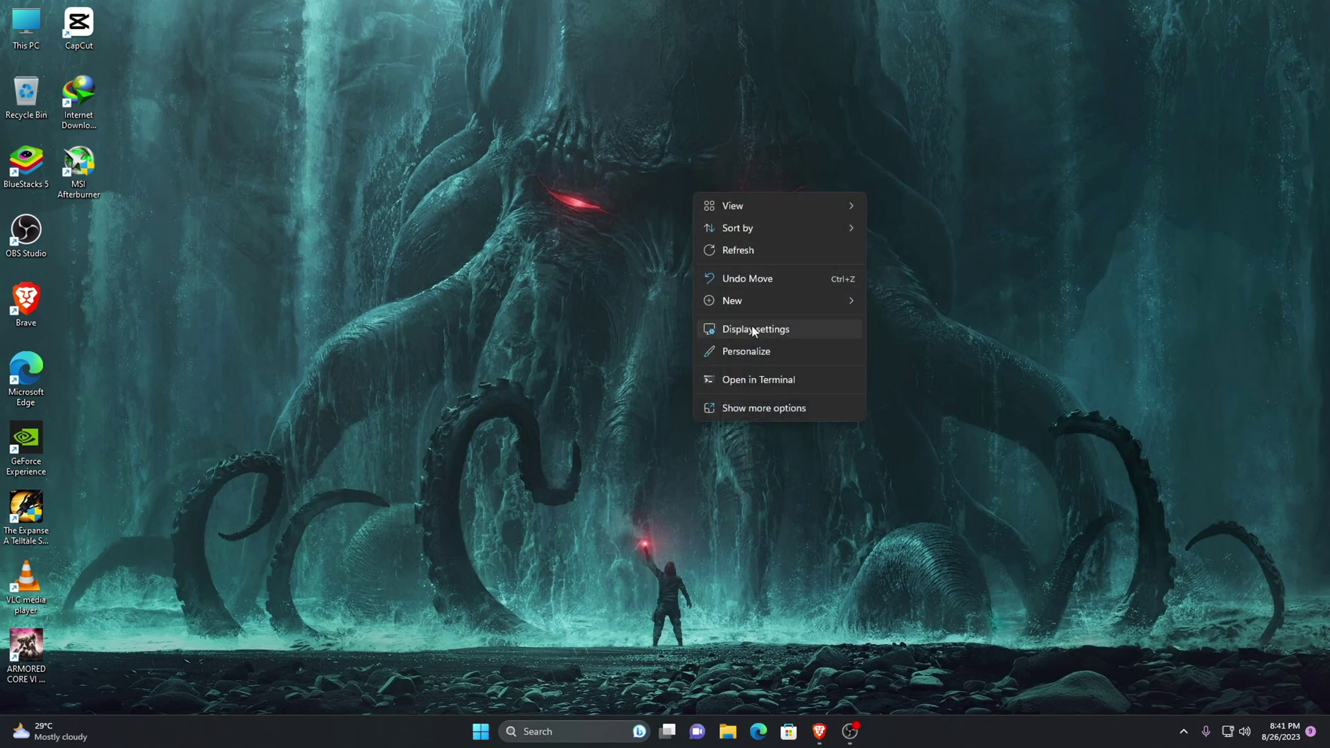
click(788, 331)
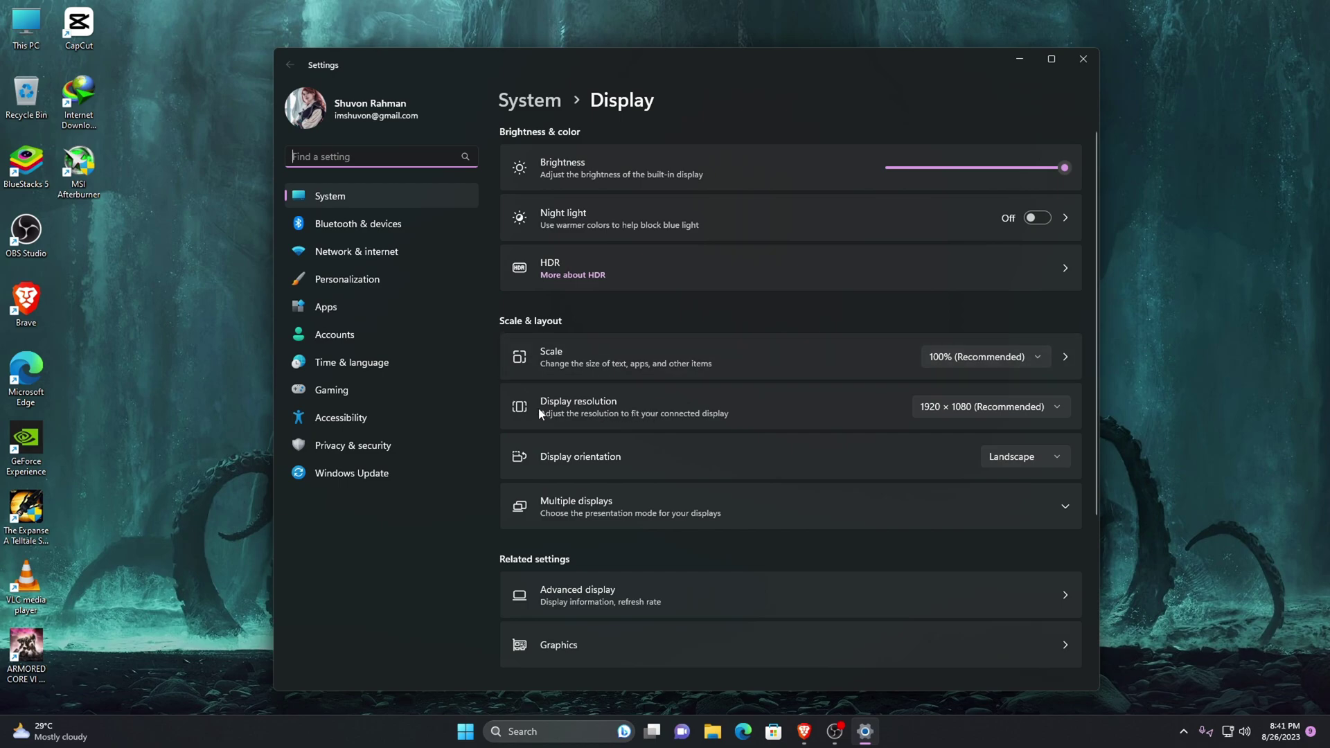
click(981, 413)
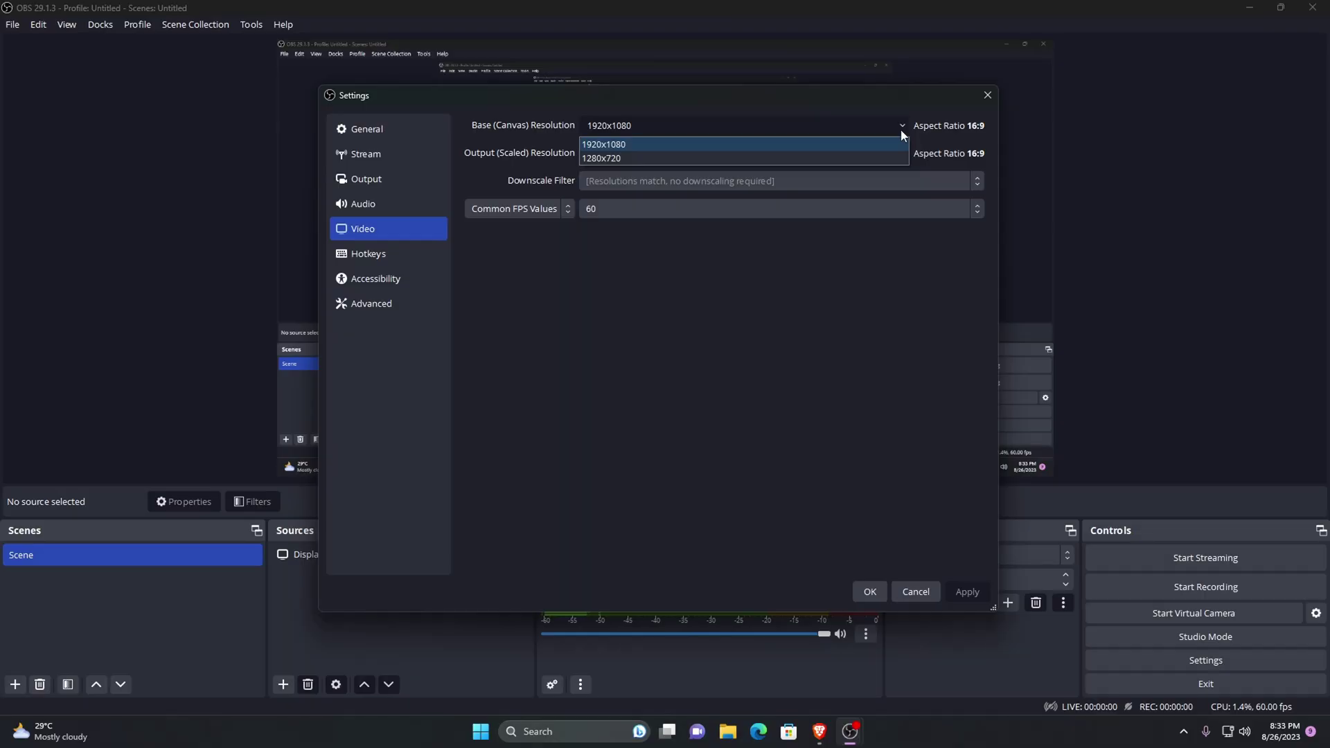
Confirm 1920x1080 base and output resolution and a Common FPS value of 60
click(901, 130)
click(898, 152)
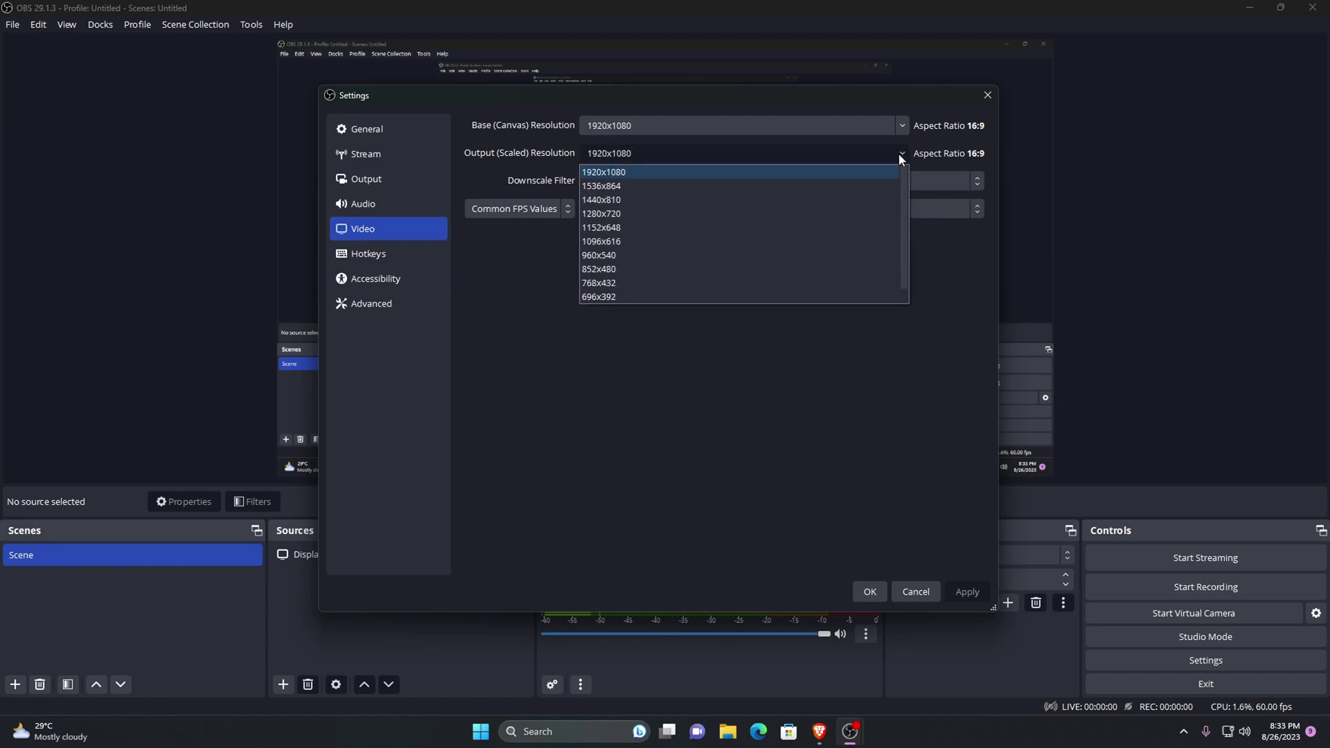
click(900, 164)
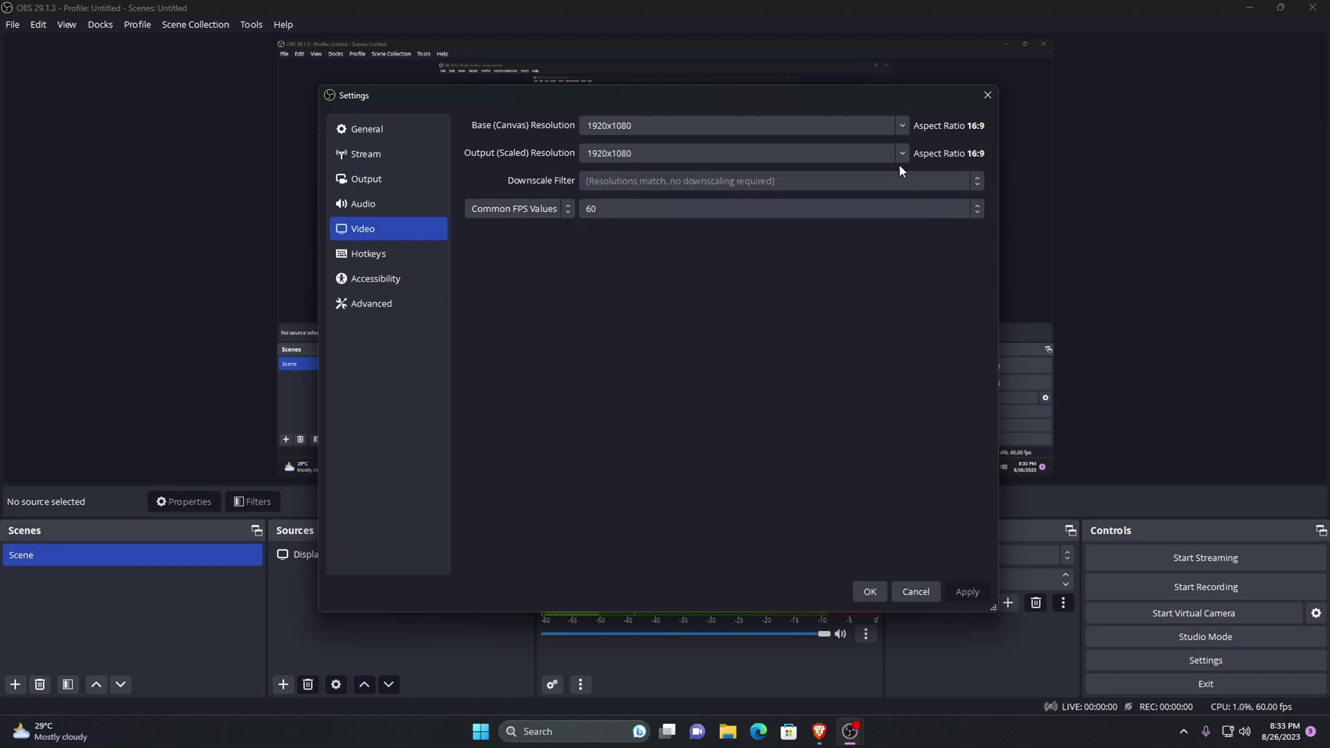
click(874, 210)
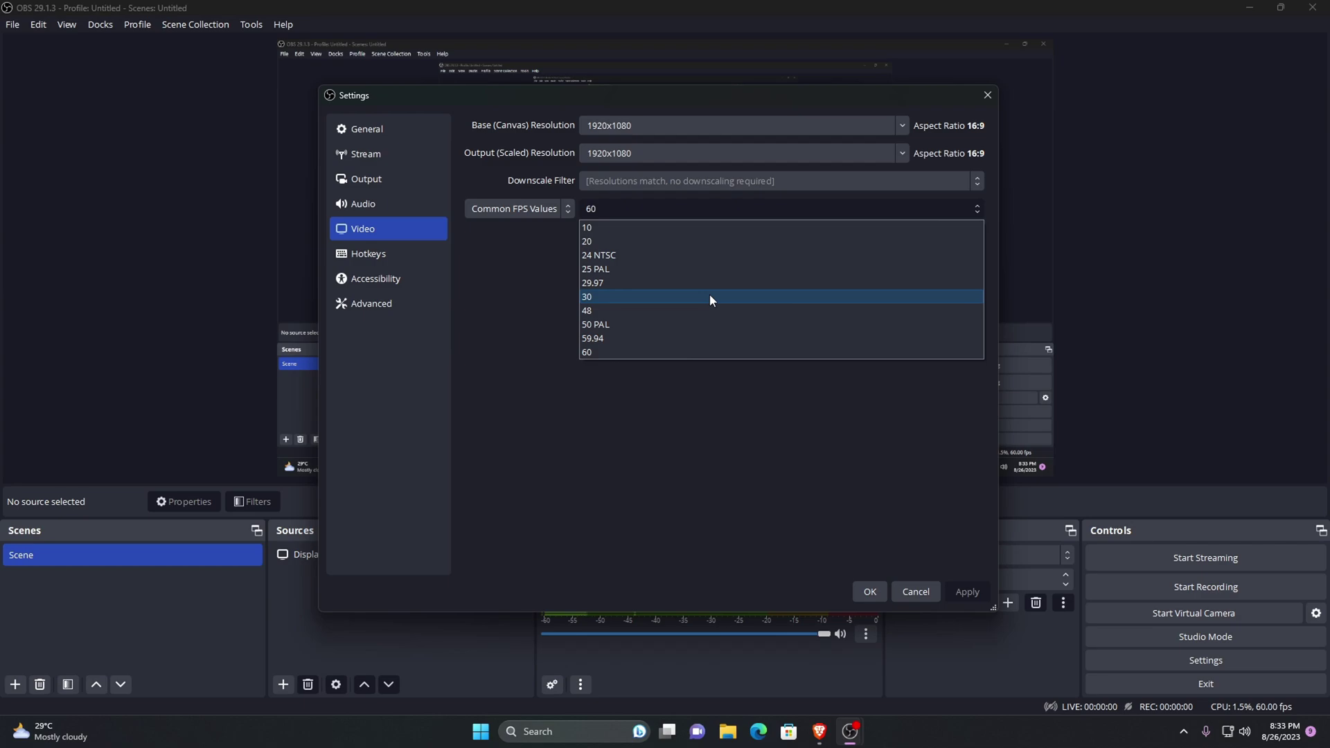
click(698, 350)
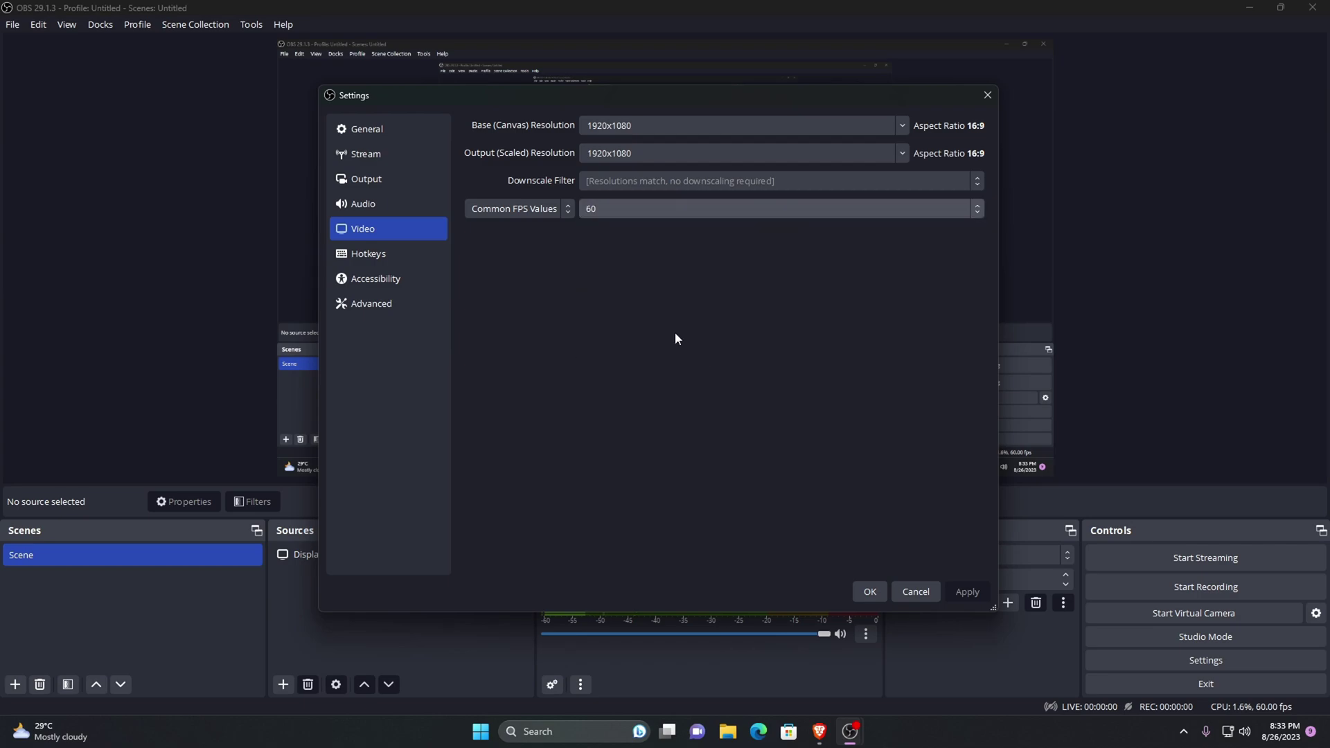
On the Output Recording tab, browse to the Videos folder as the recording path
click(377, 181)
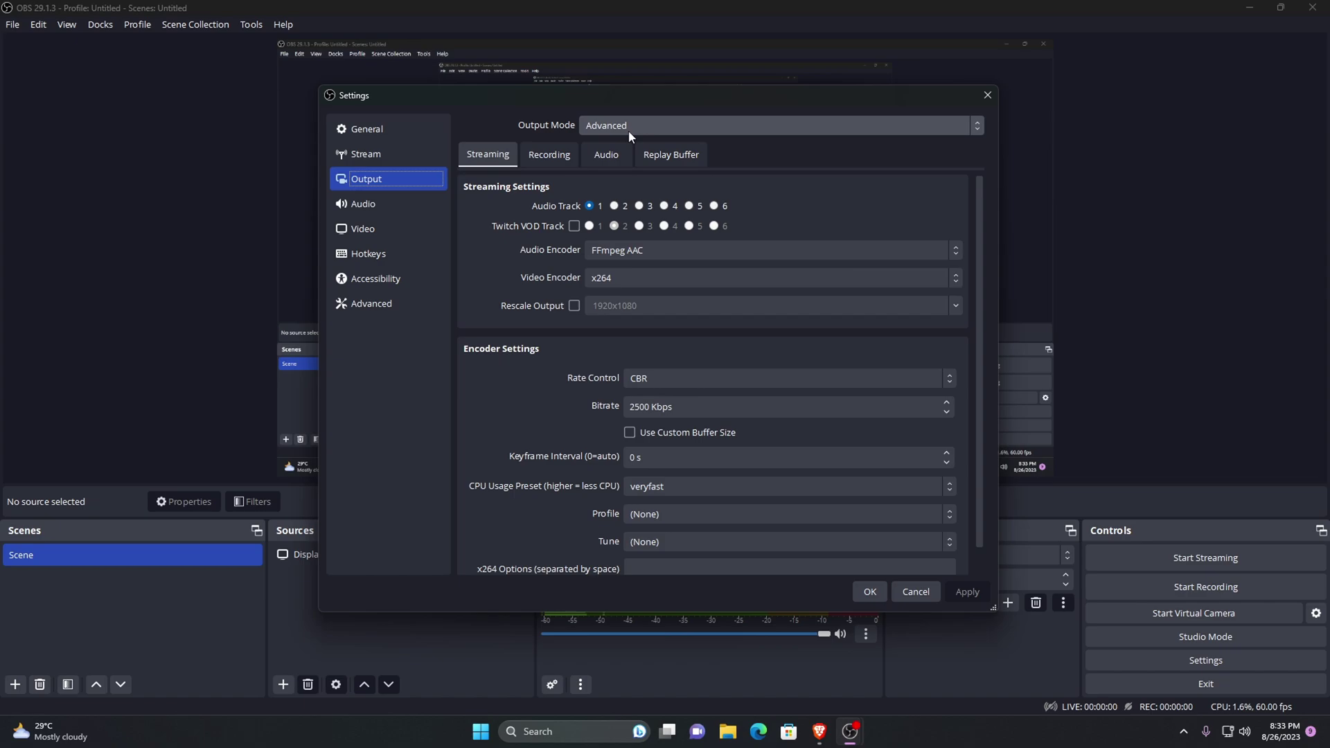
click(560, 164)
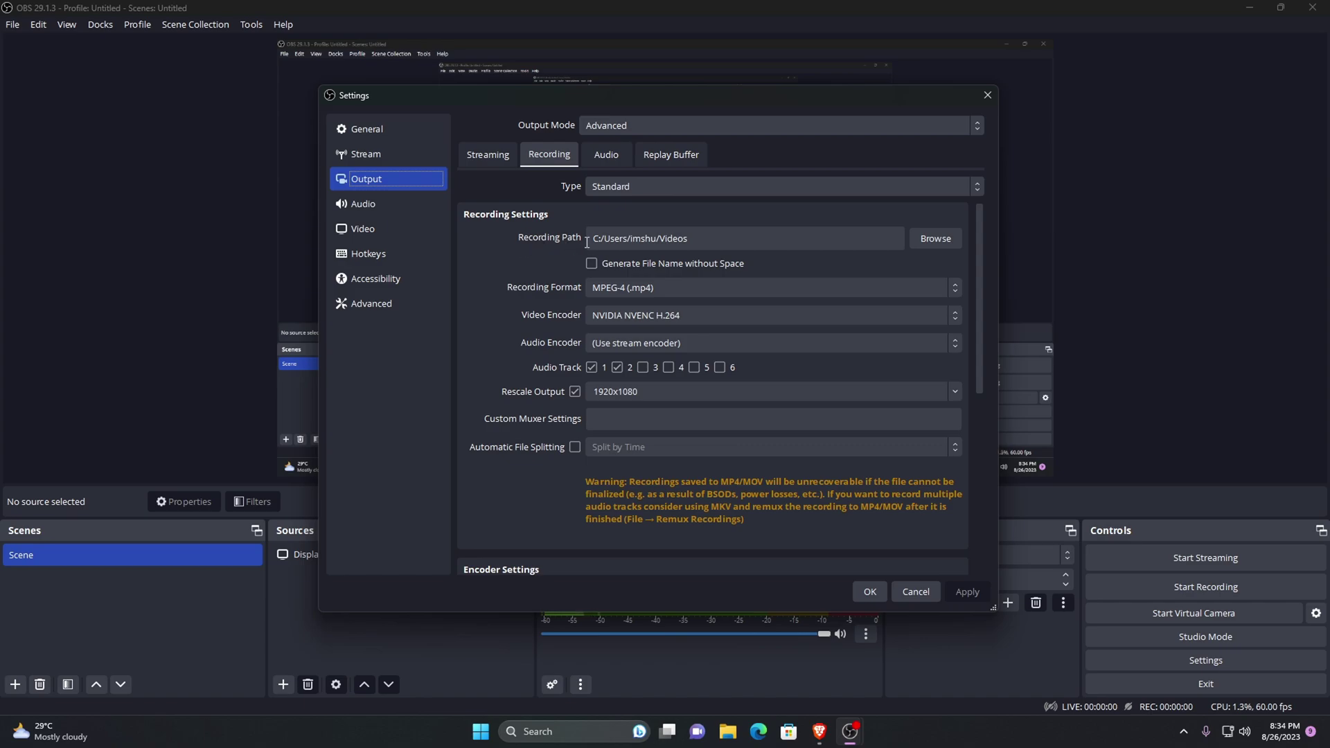
click(922, 244)
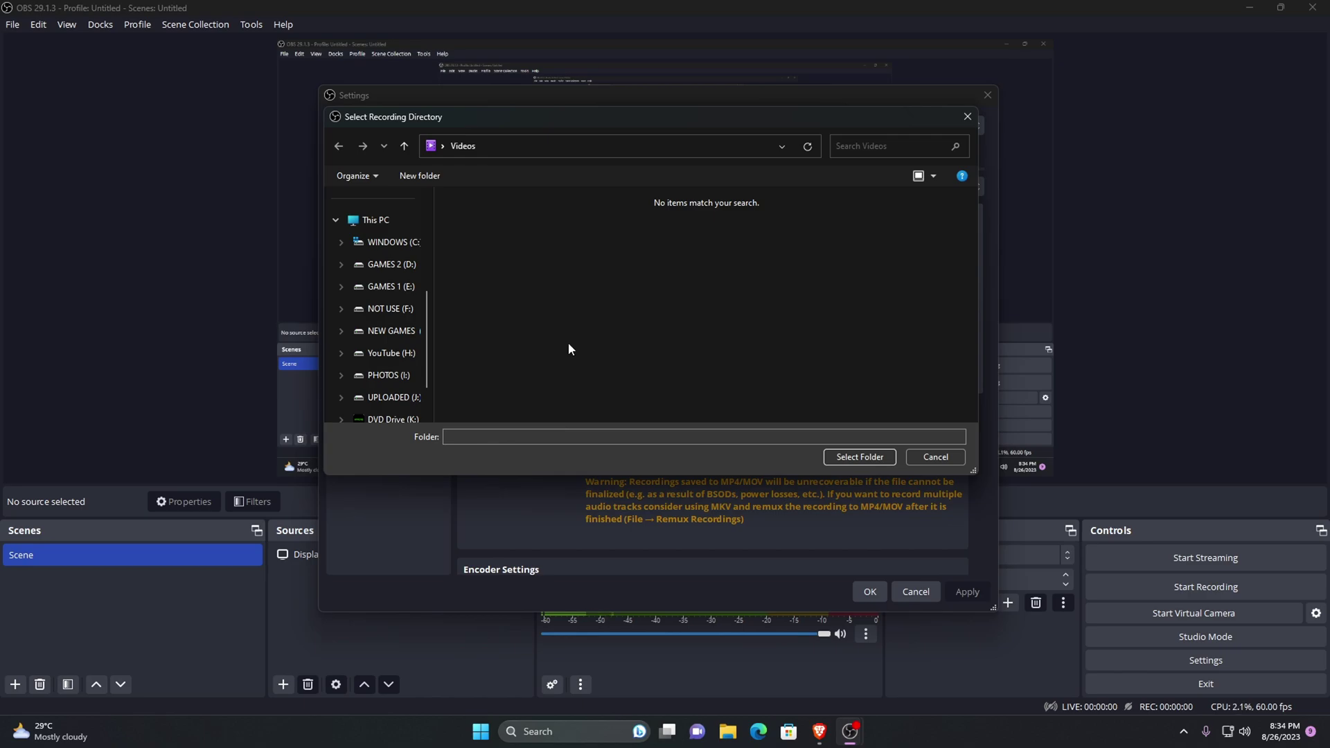
Accept the Videos folder as recording location and list the recording formats
click(860, 457)
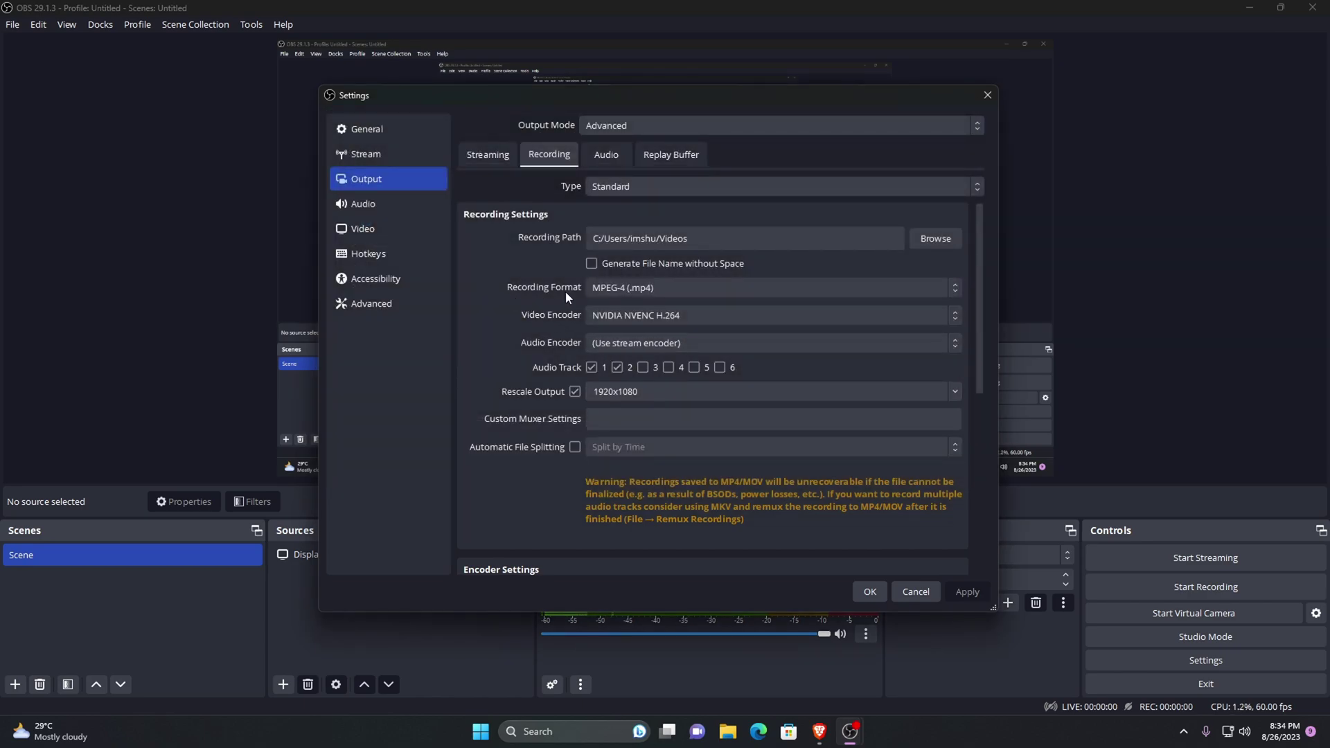
click(673, 289)
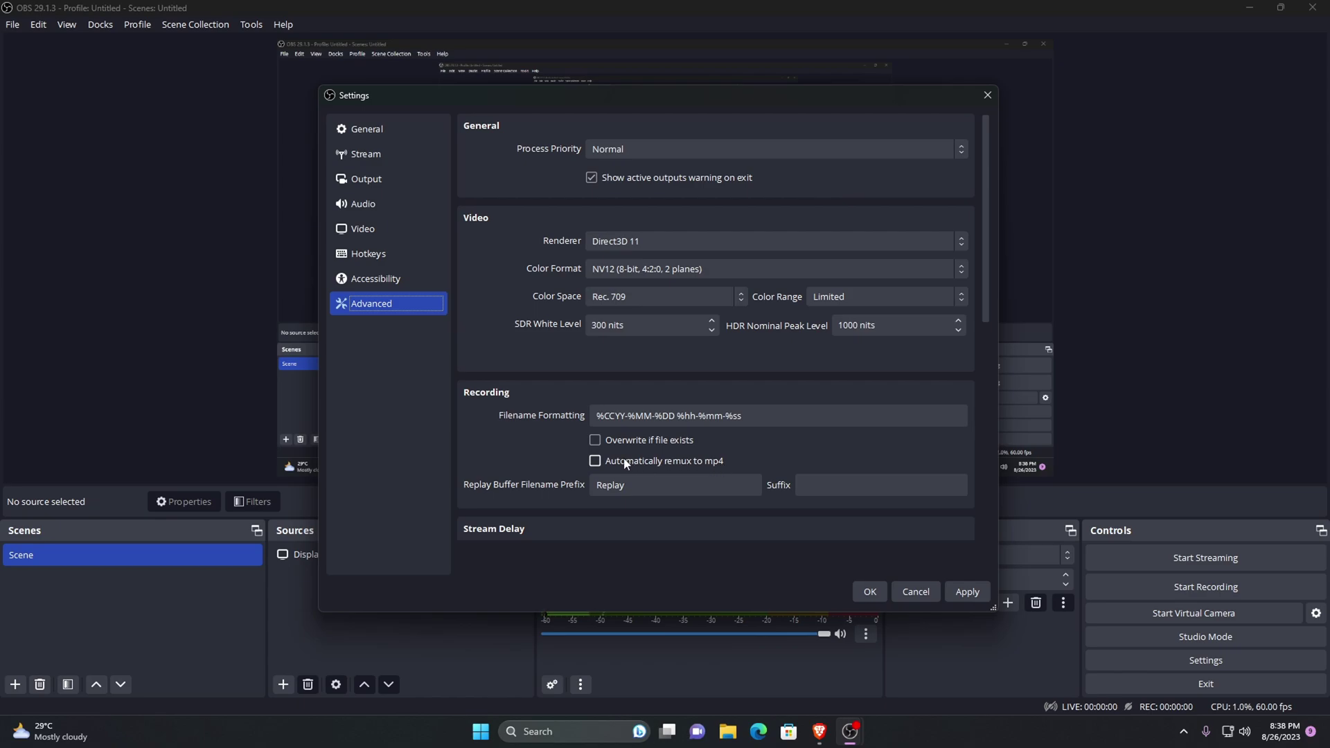
Turn on automatic remux to mp4 for Matroska (.mkv) recordings
click(597, 462)
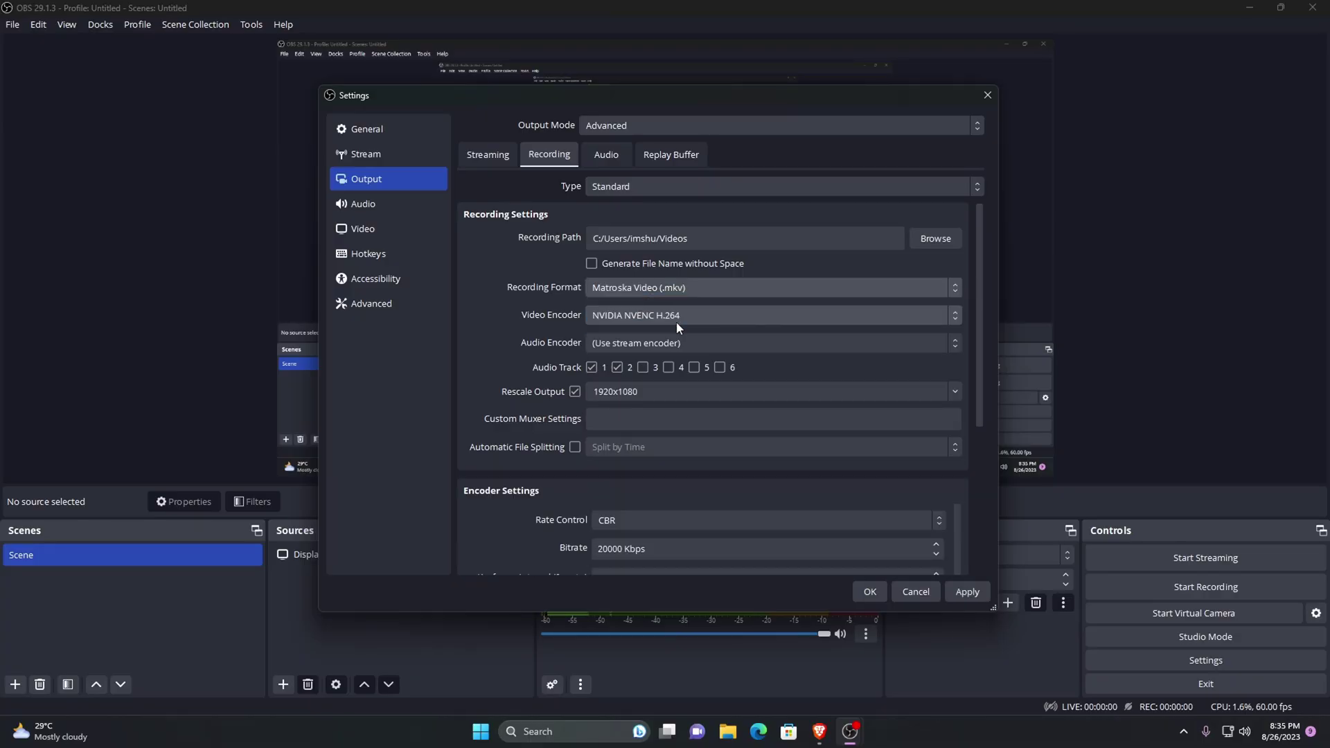
click(681, 312)
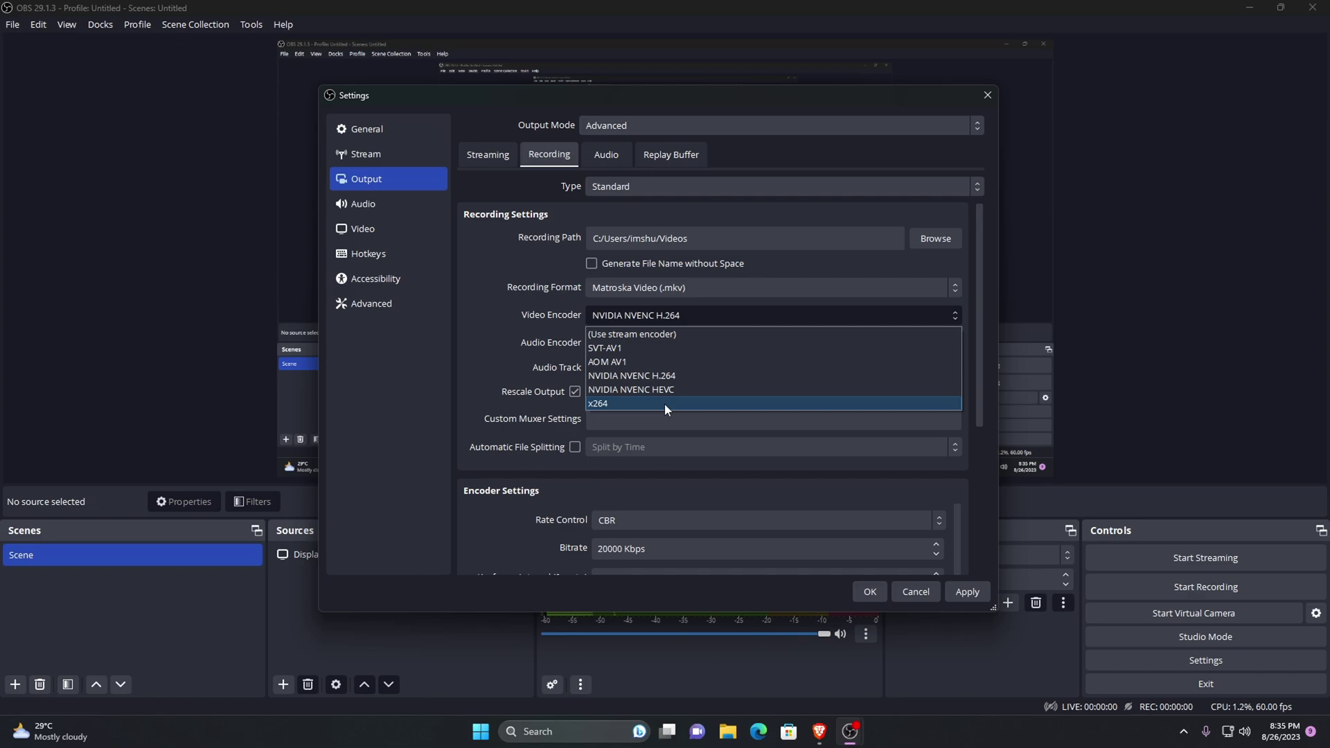
click(671, 381)
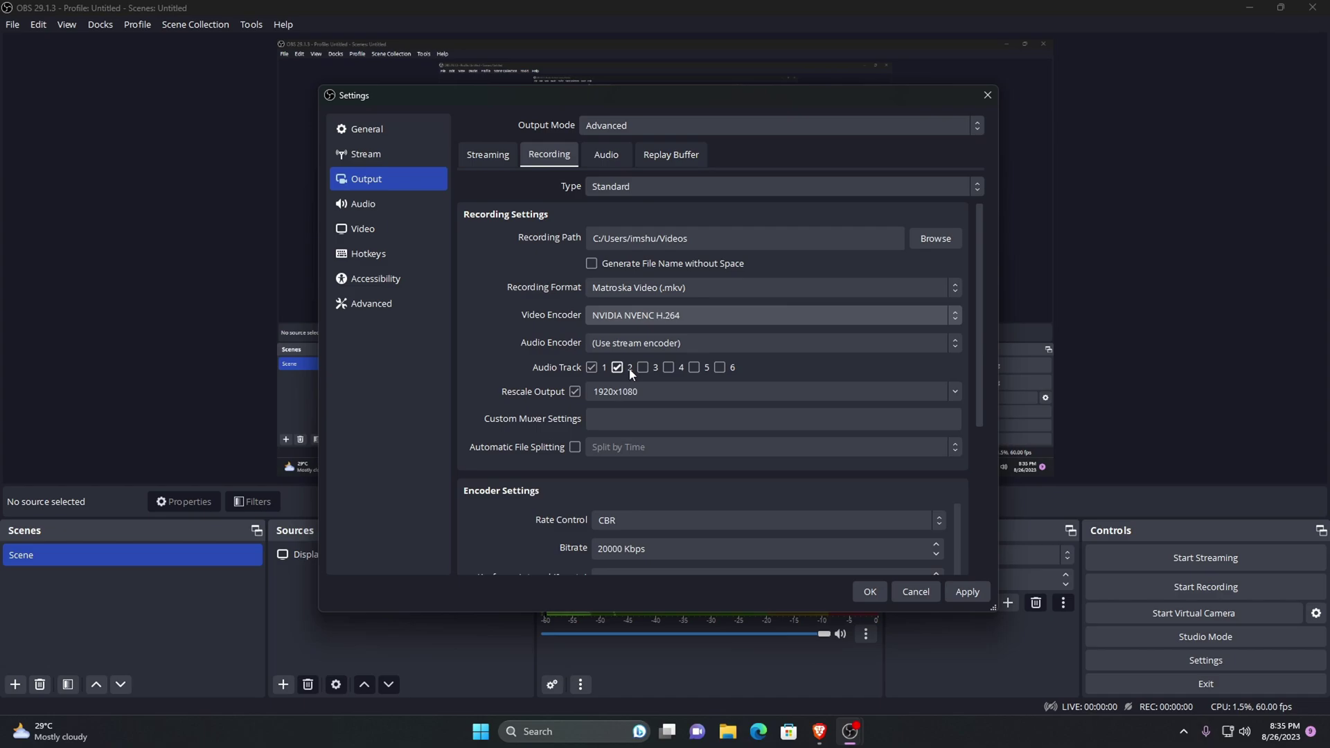
scroll(683, 454, down, 3)
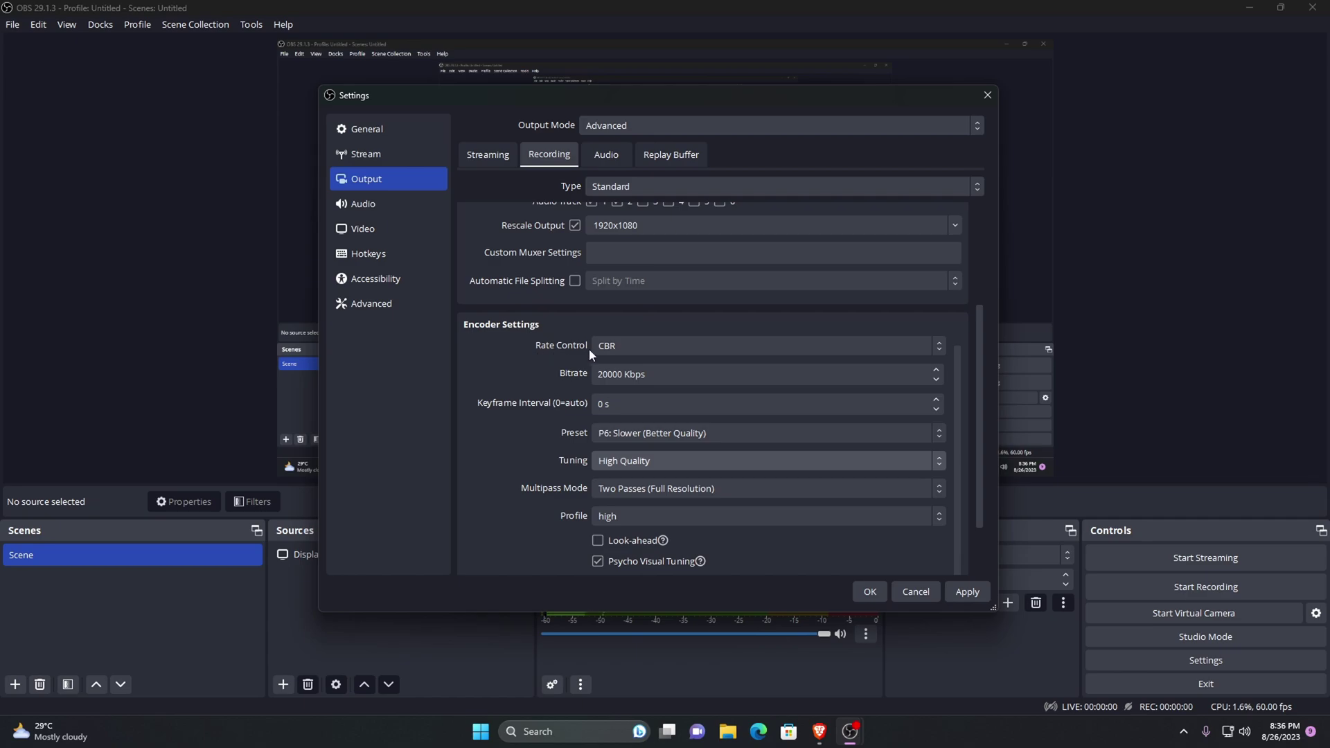
click(638, 351)
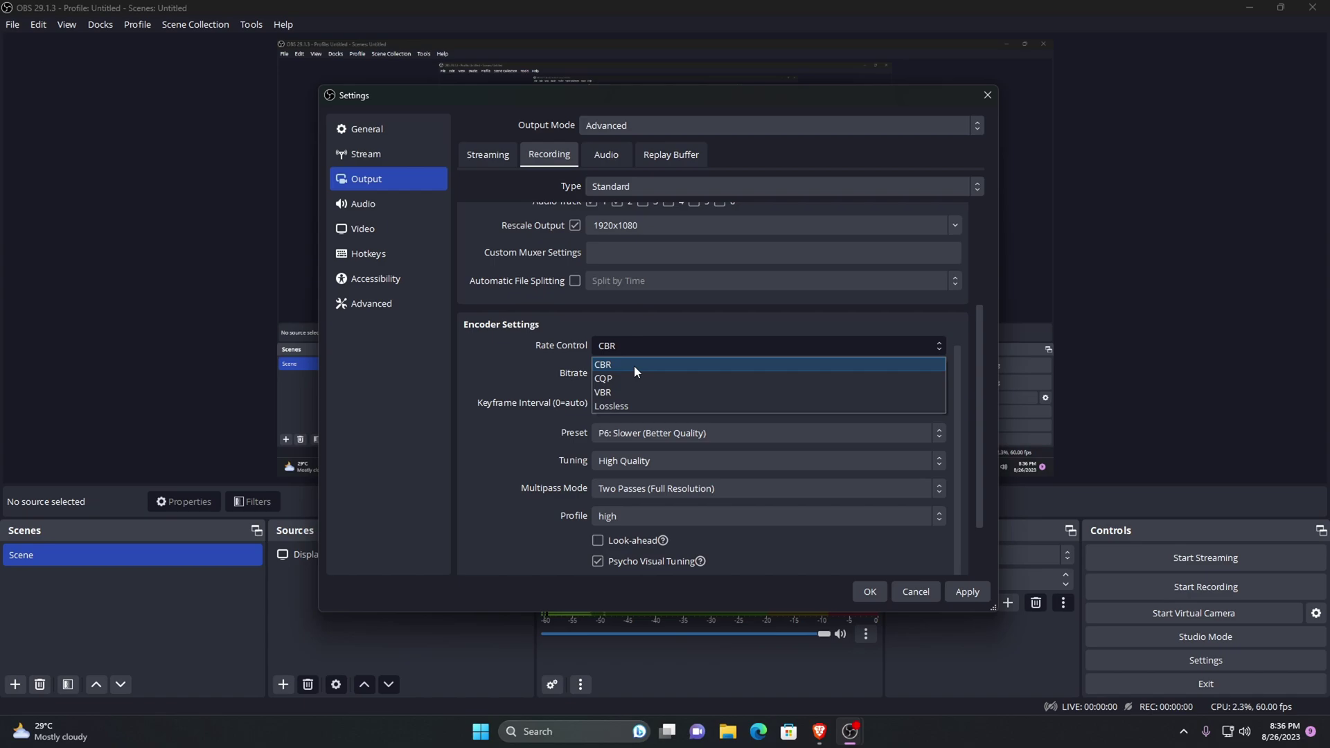
click(634, 364)
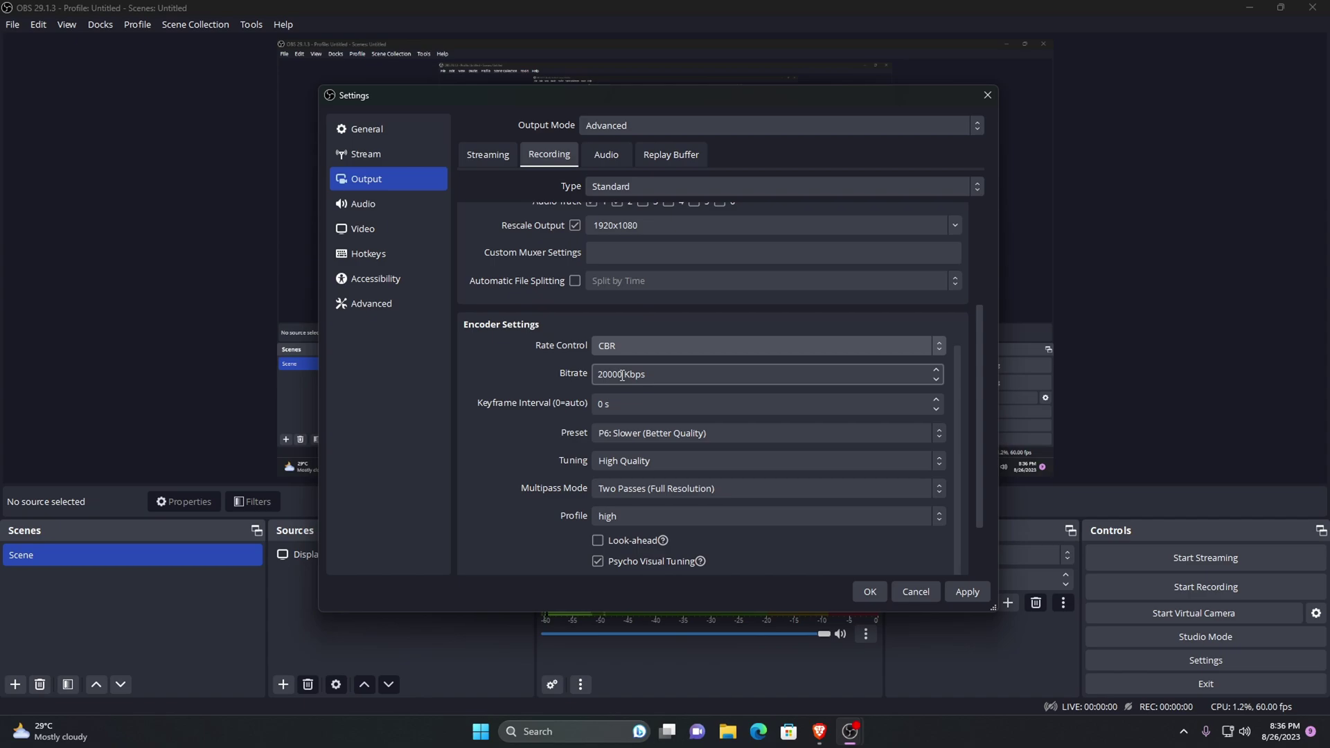
double_click(624, 374)
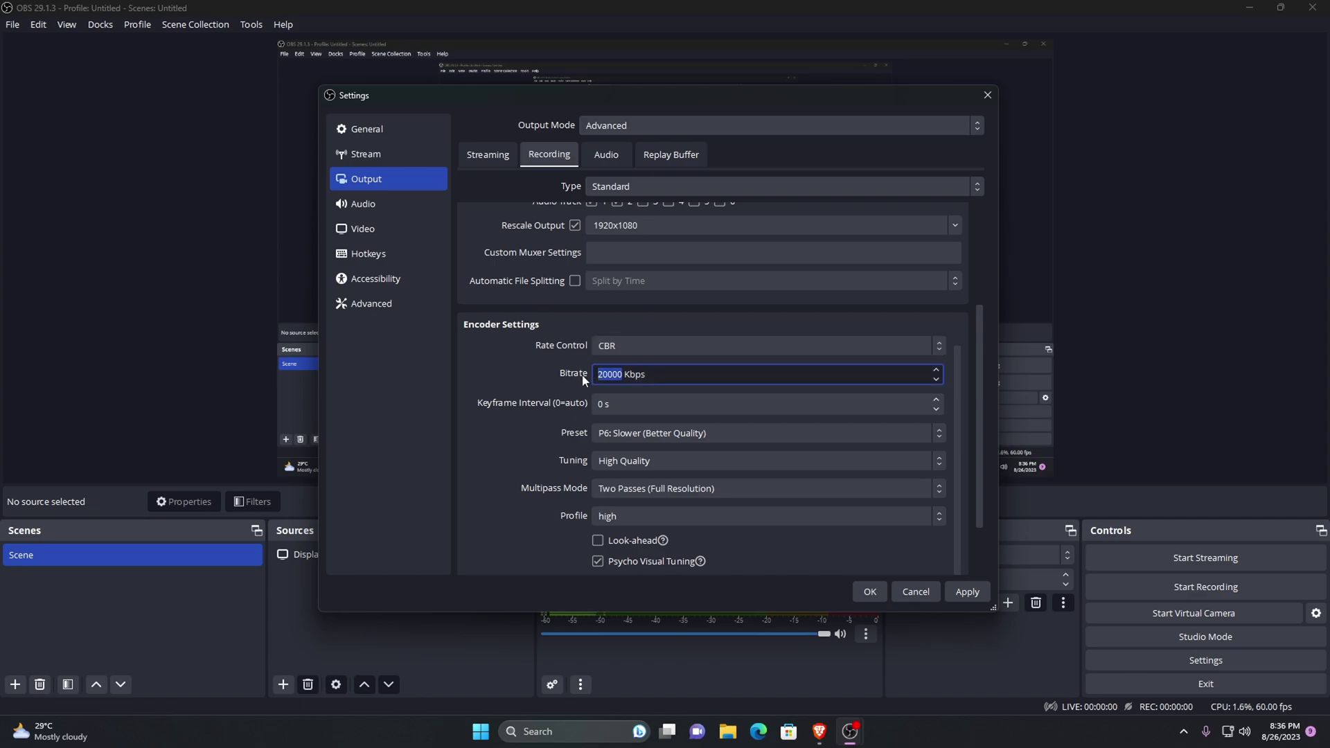
text(300)
text(00)
key(BackSpace)
key(BackSpace)
key(BackSpace)
key(BackSpace)
key(BackSpace)
text(15000)
key(BackSpace)
key(BackSpace)
key(BackSpace)
key(BackSpace)
key(BackSpace)
text(20000)
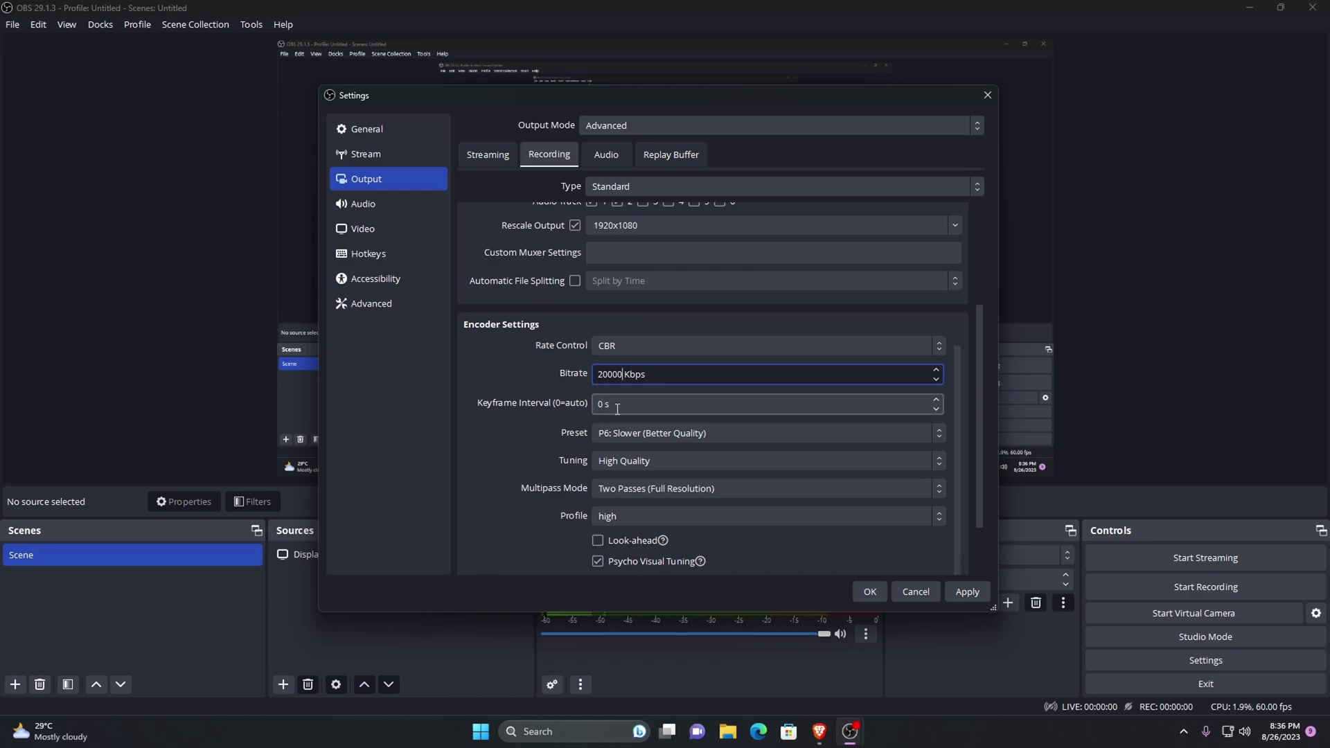
click(659, 437)
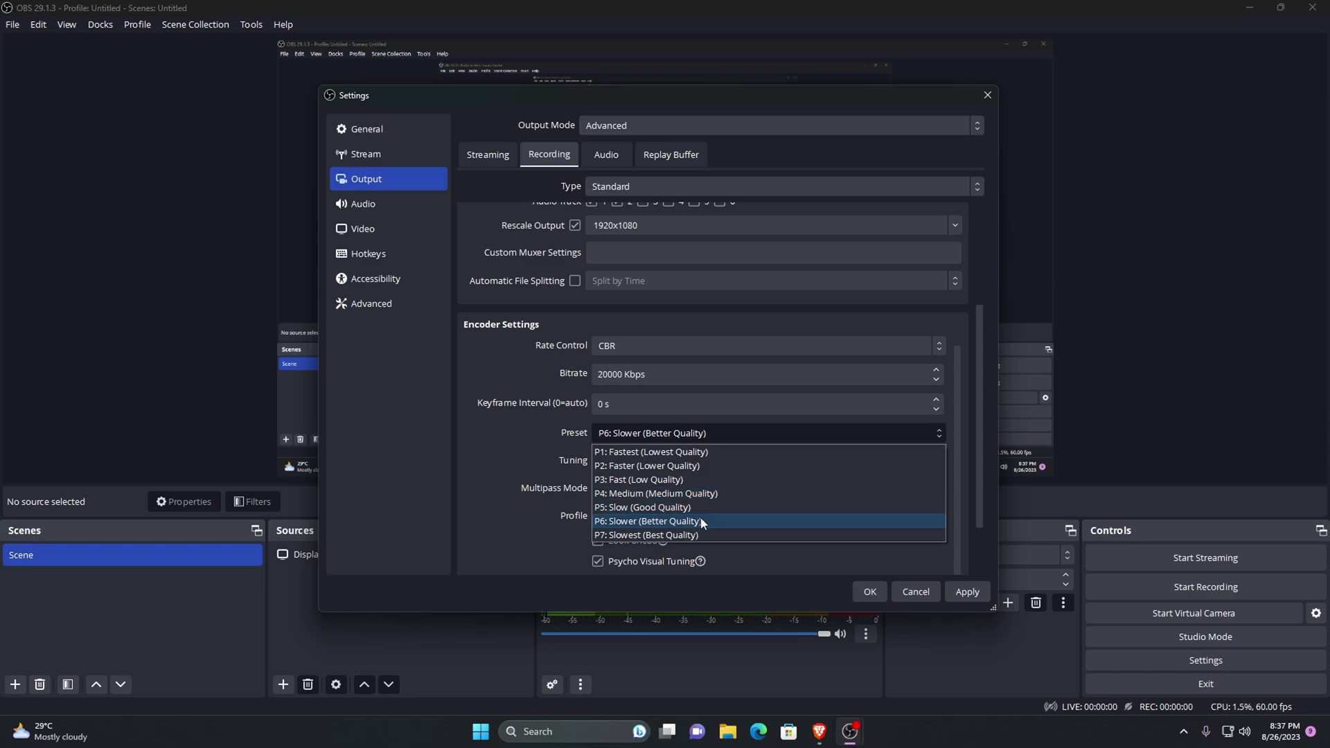
click(701, 521)
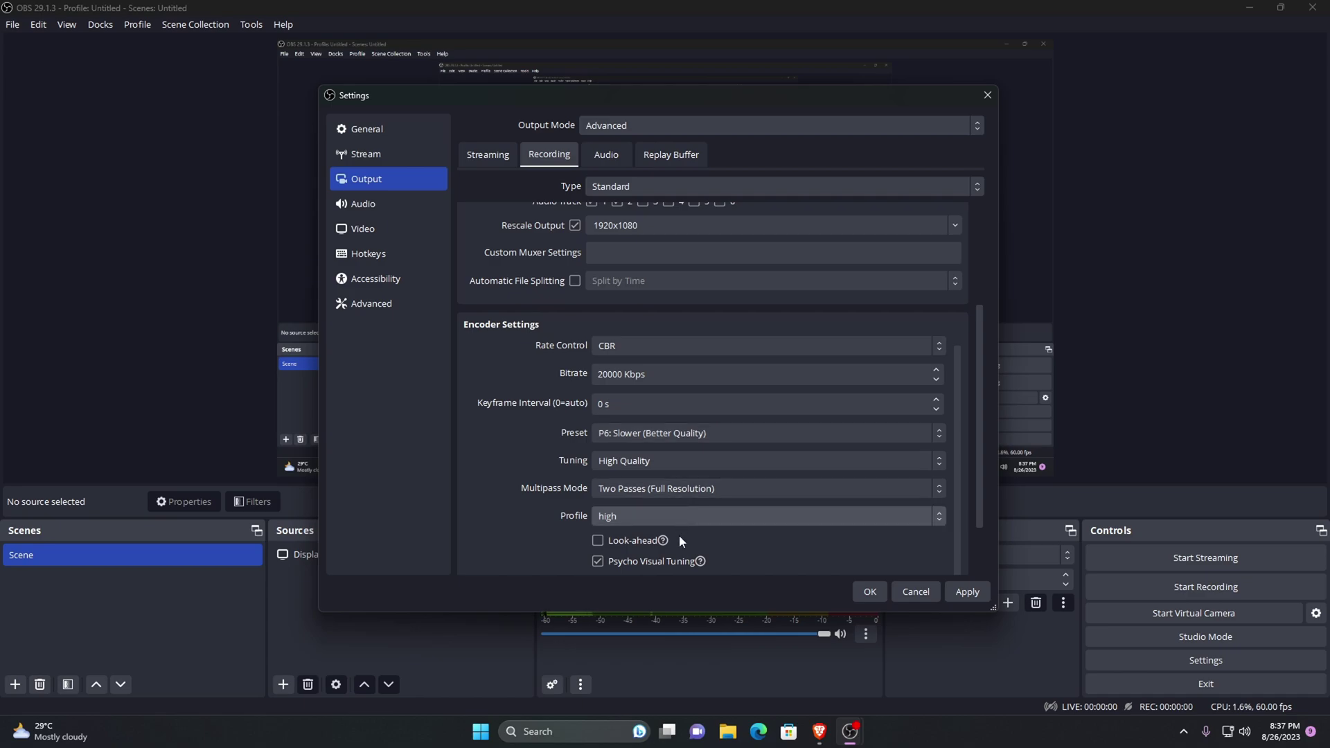
scroll(679, 535, down, 2)
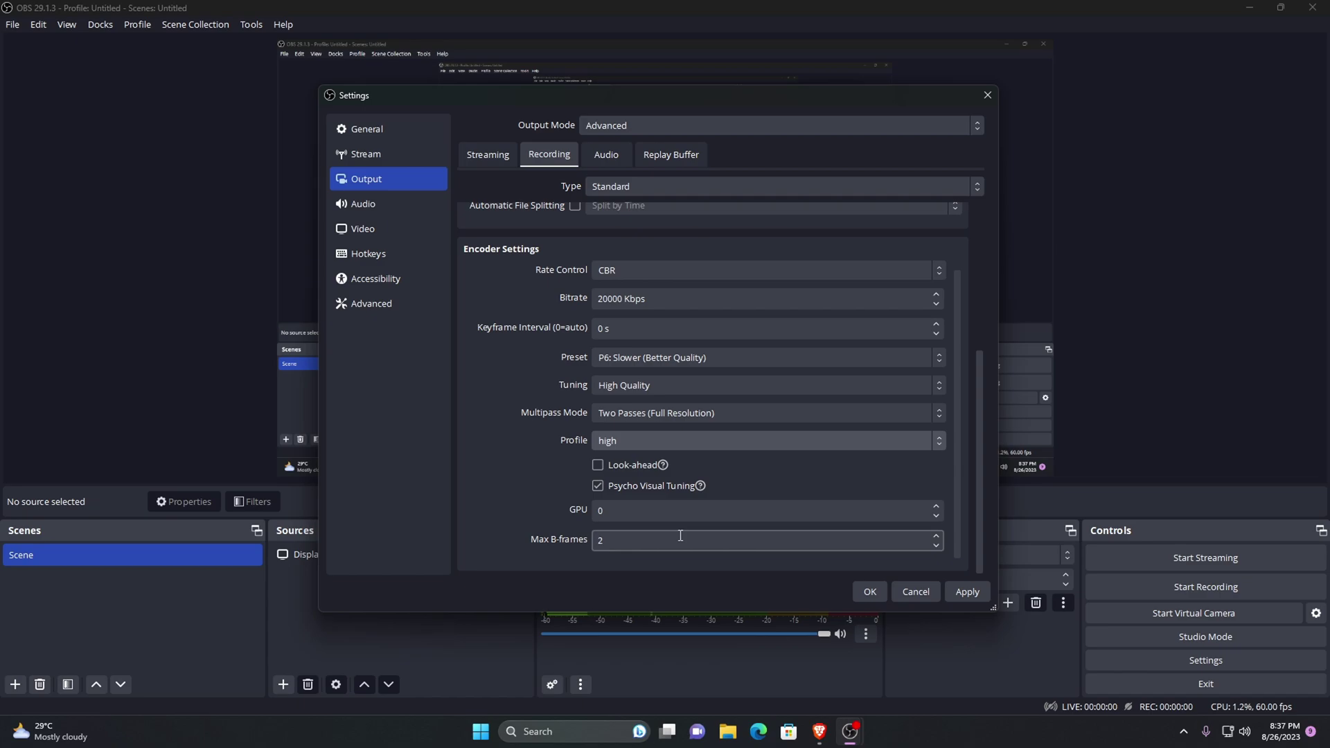
Keep Stereo channels, Desktop Audio on Default, Desktop Audio 2 disabled, then apply and close
click(379, 208)
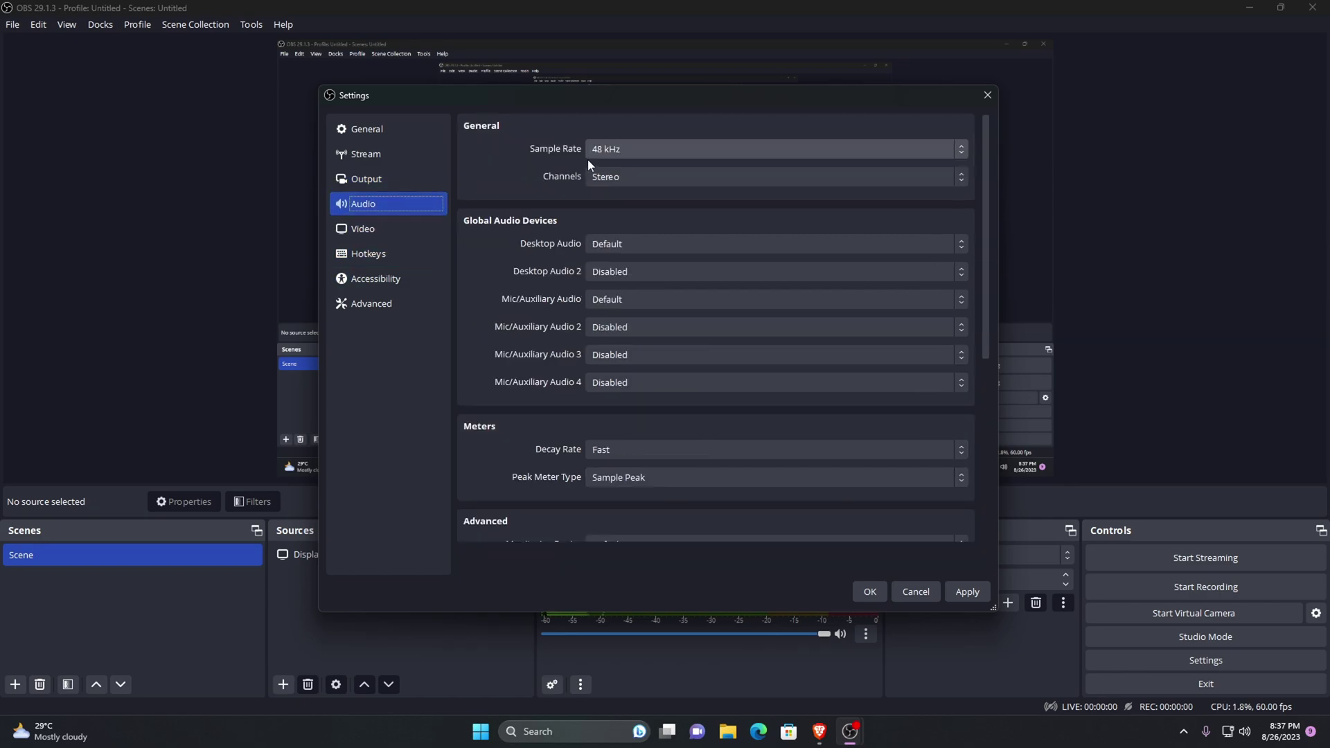
click(622, 178)
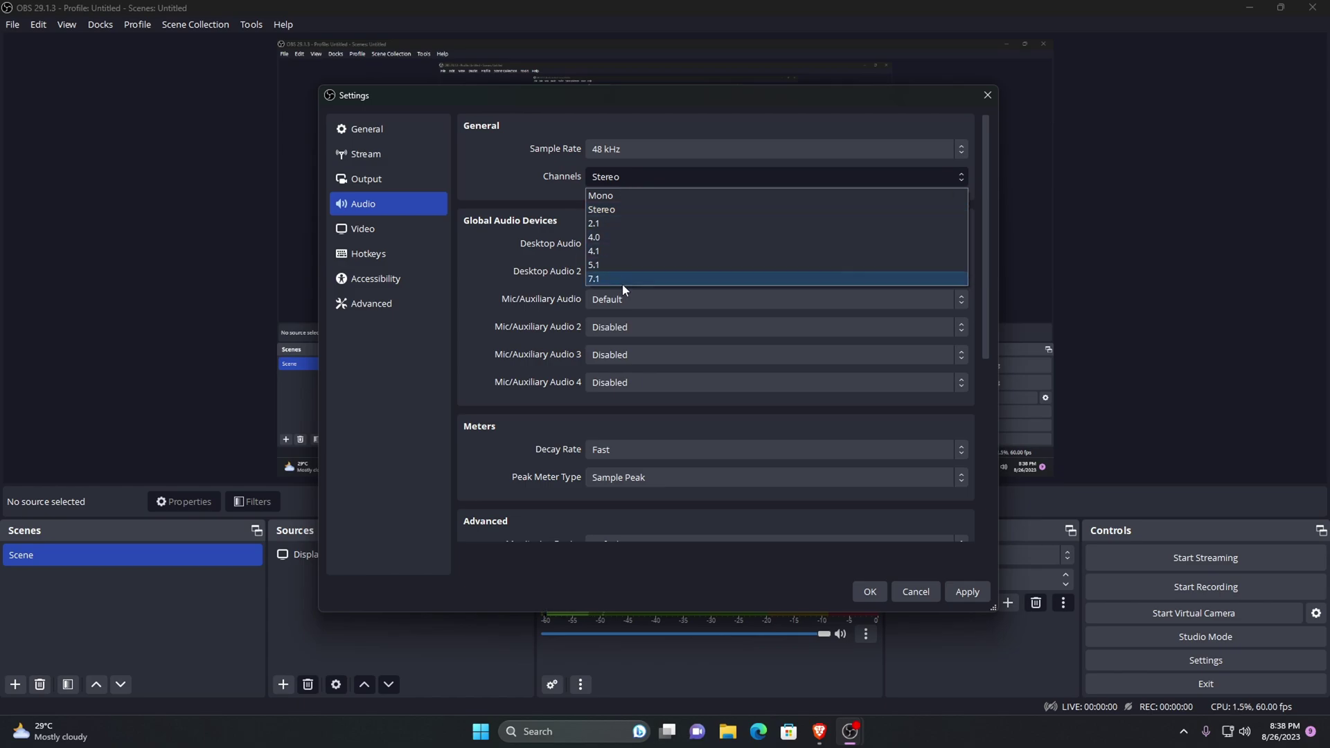
click(621, 215)
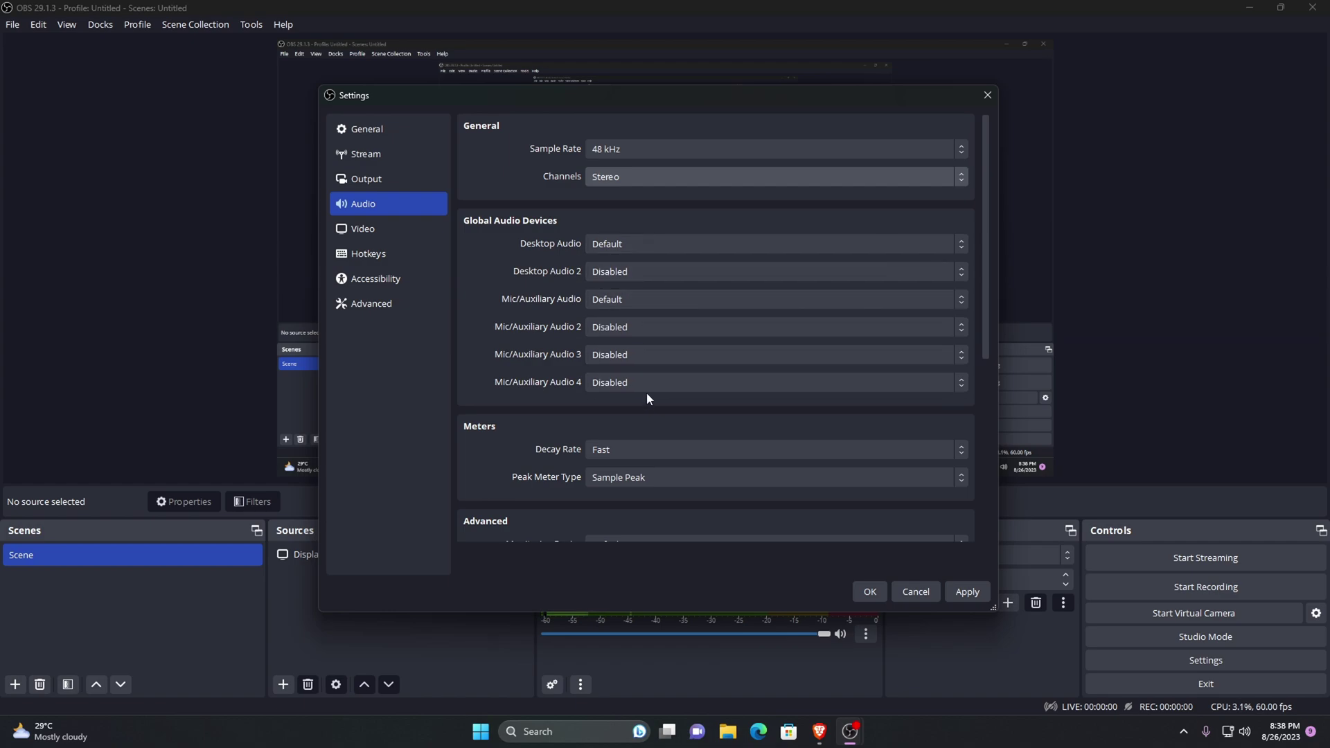
click(650, 246)
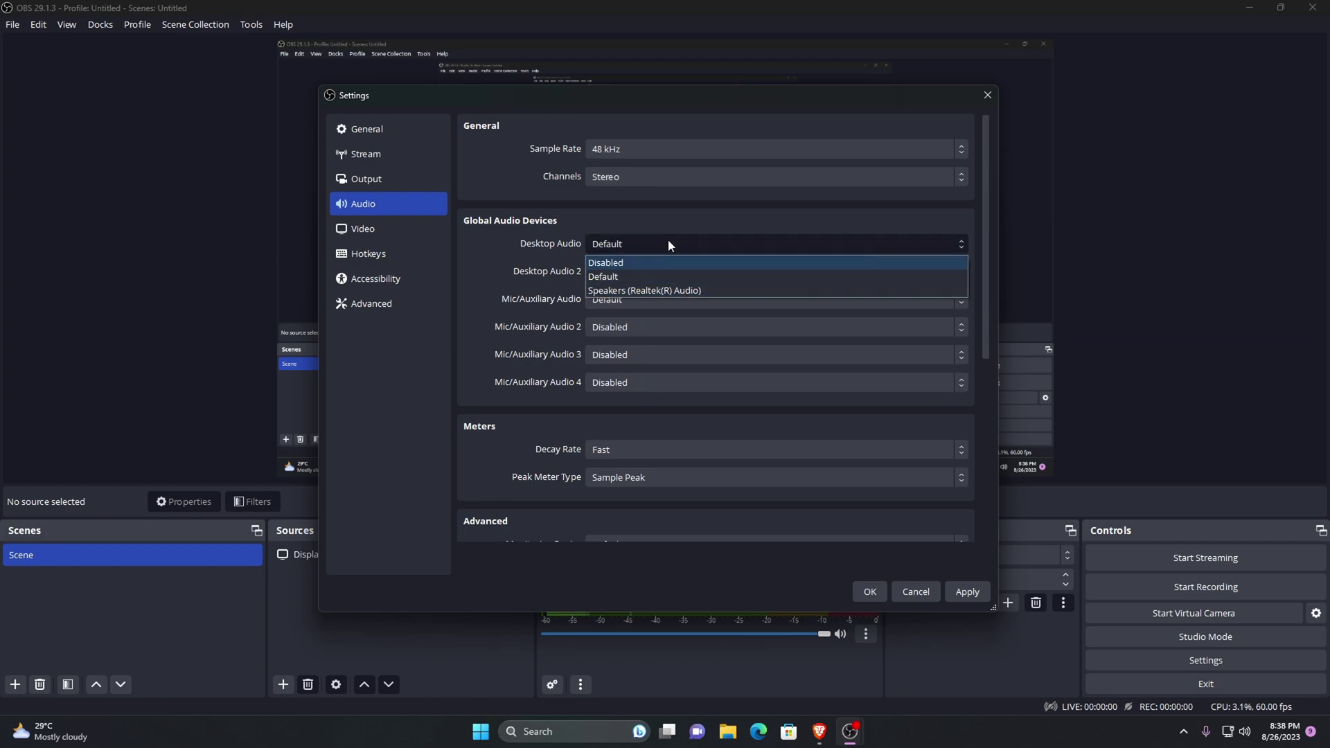
click(667, 243)
click(659, 272)
click(662, 288)
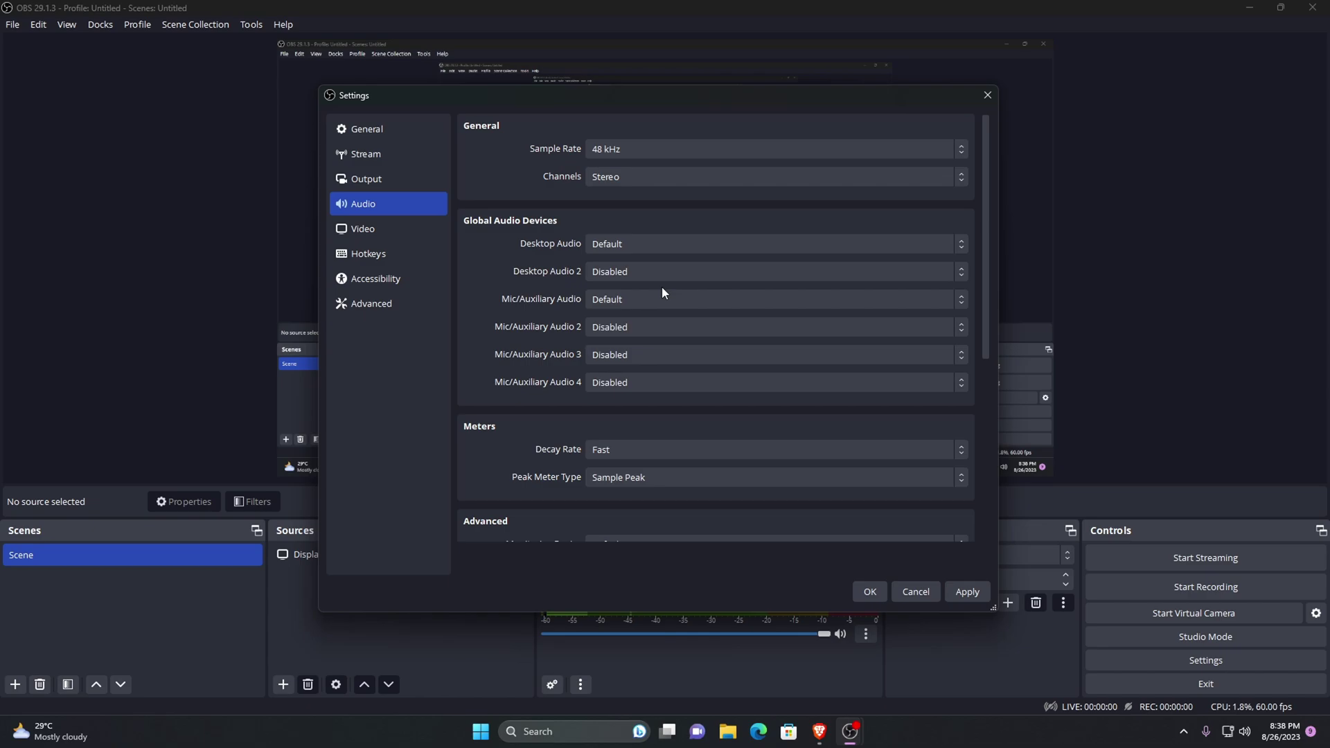
click(967, 590)
click(871, 593)
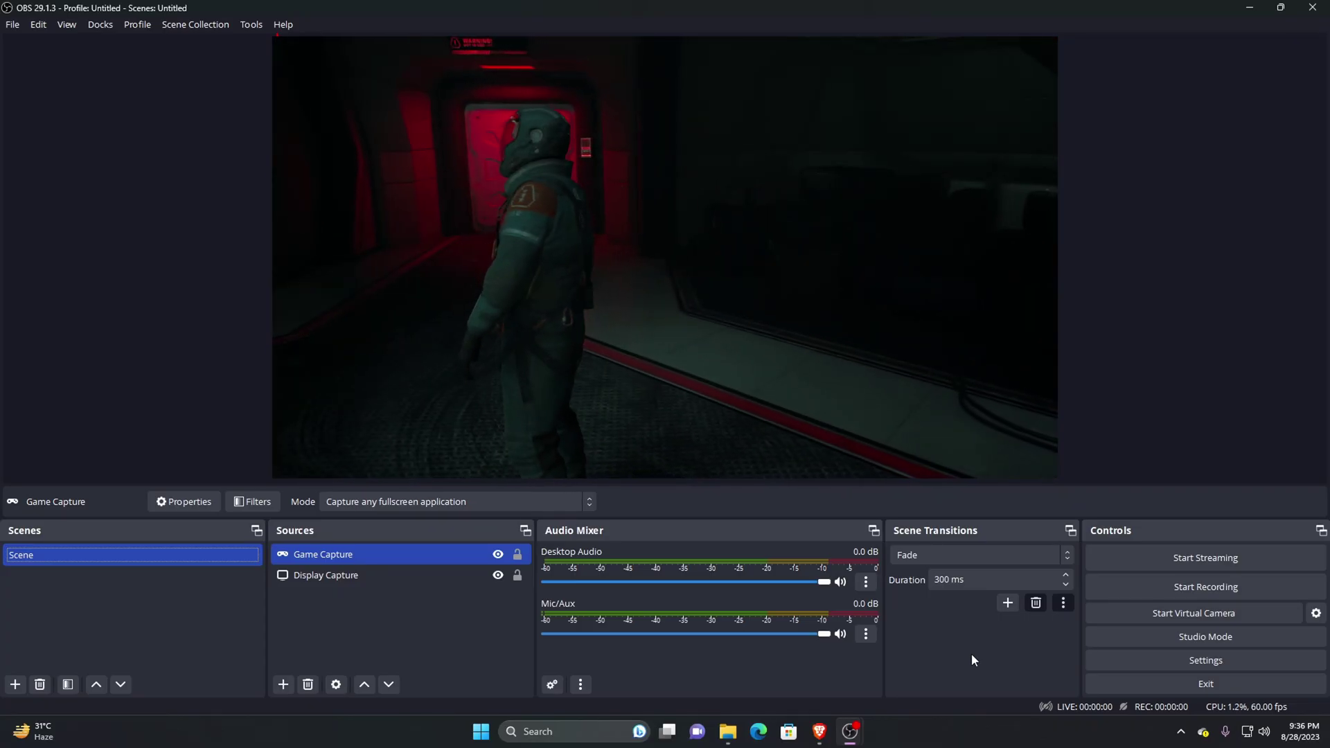
Start recording, then walk the character forward to the hangar door in the game
click(1115, 593)
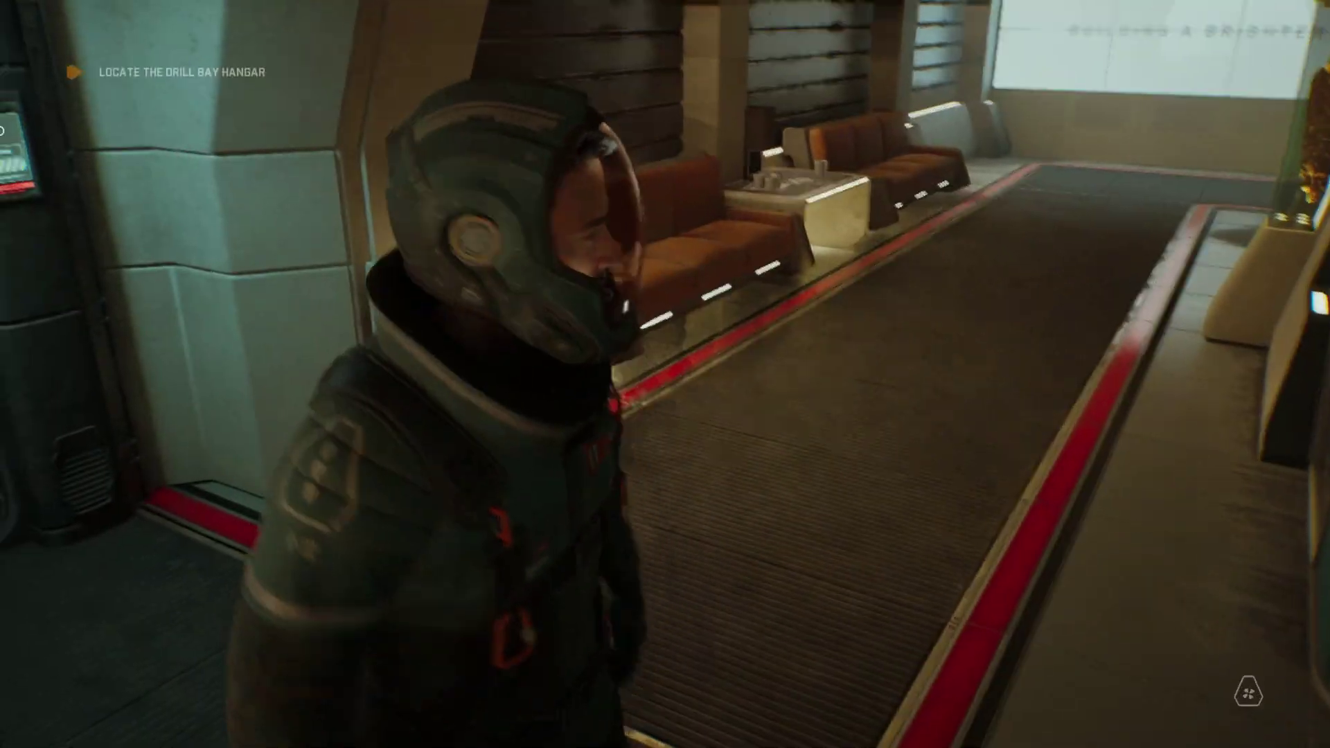
key(w)
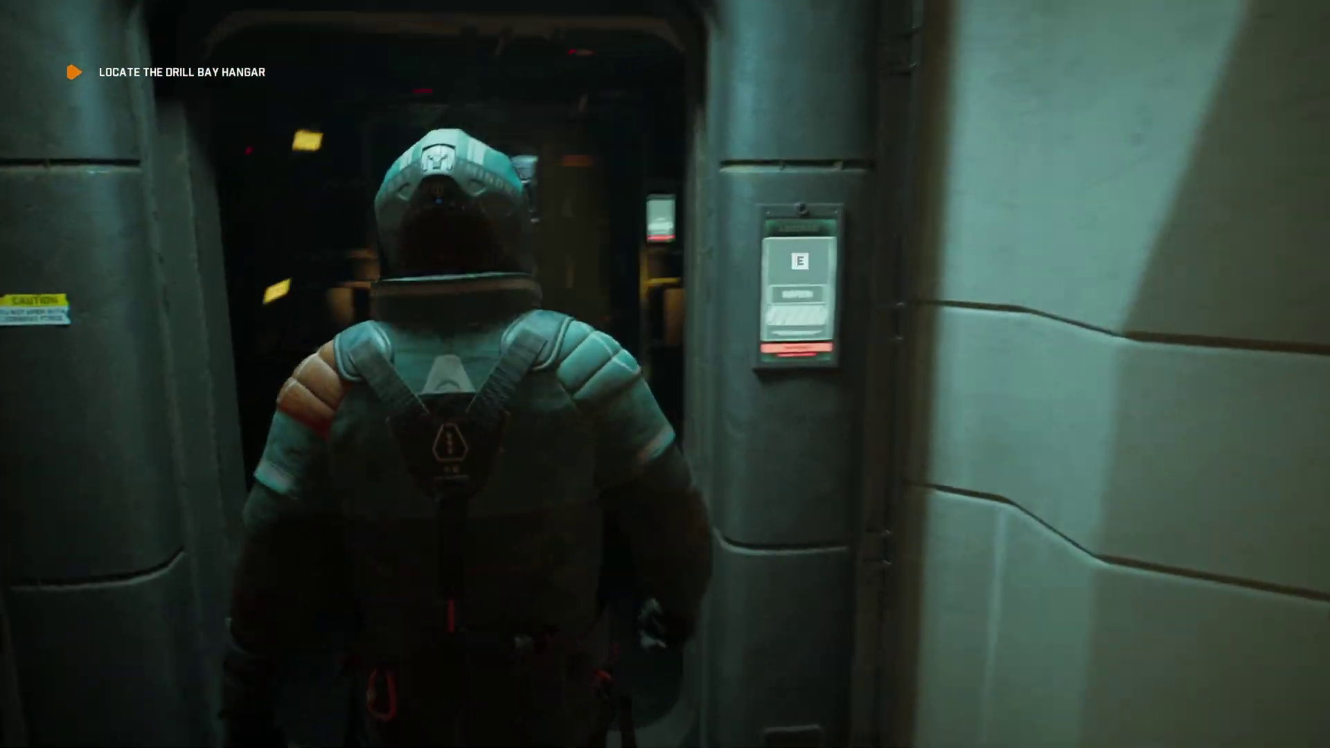
key(w)
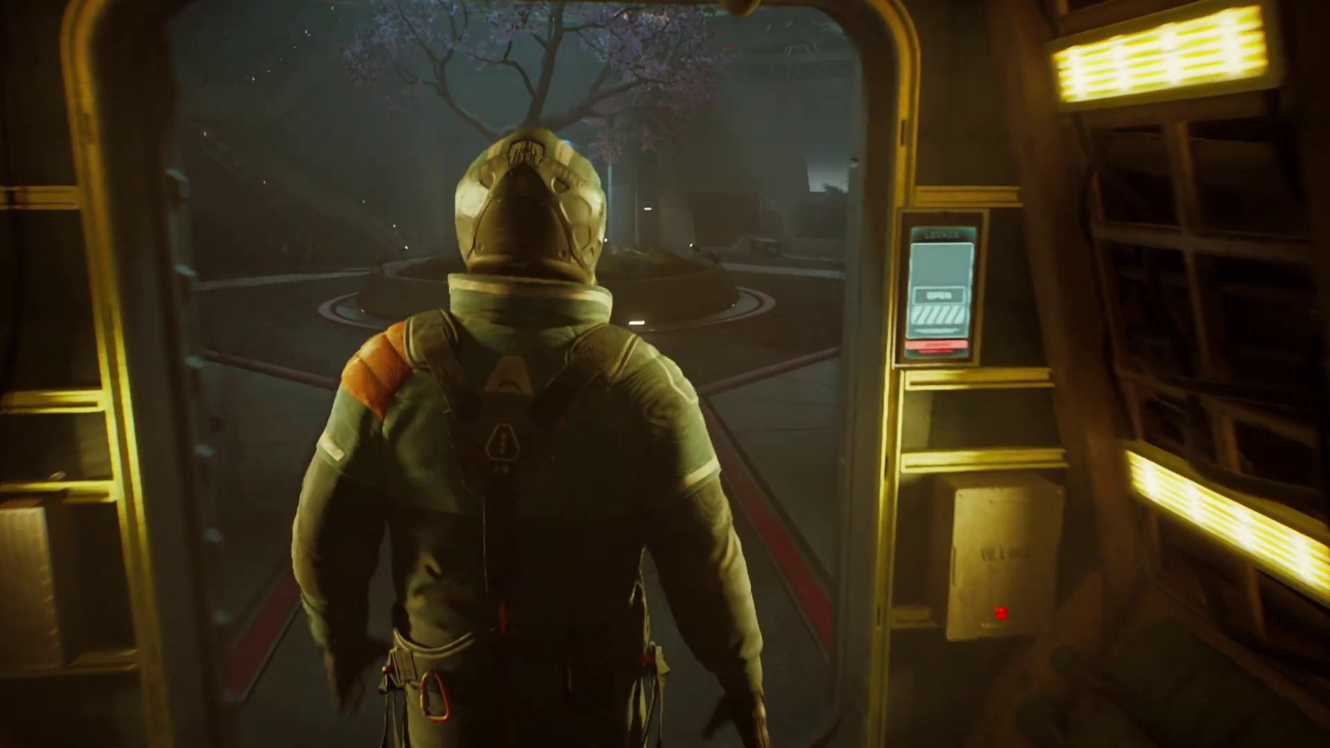